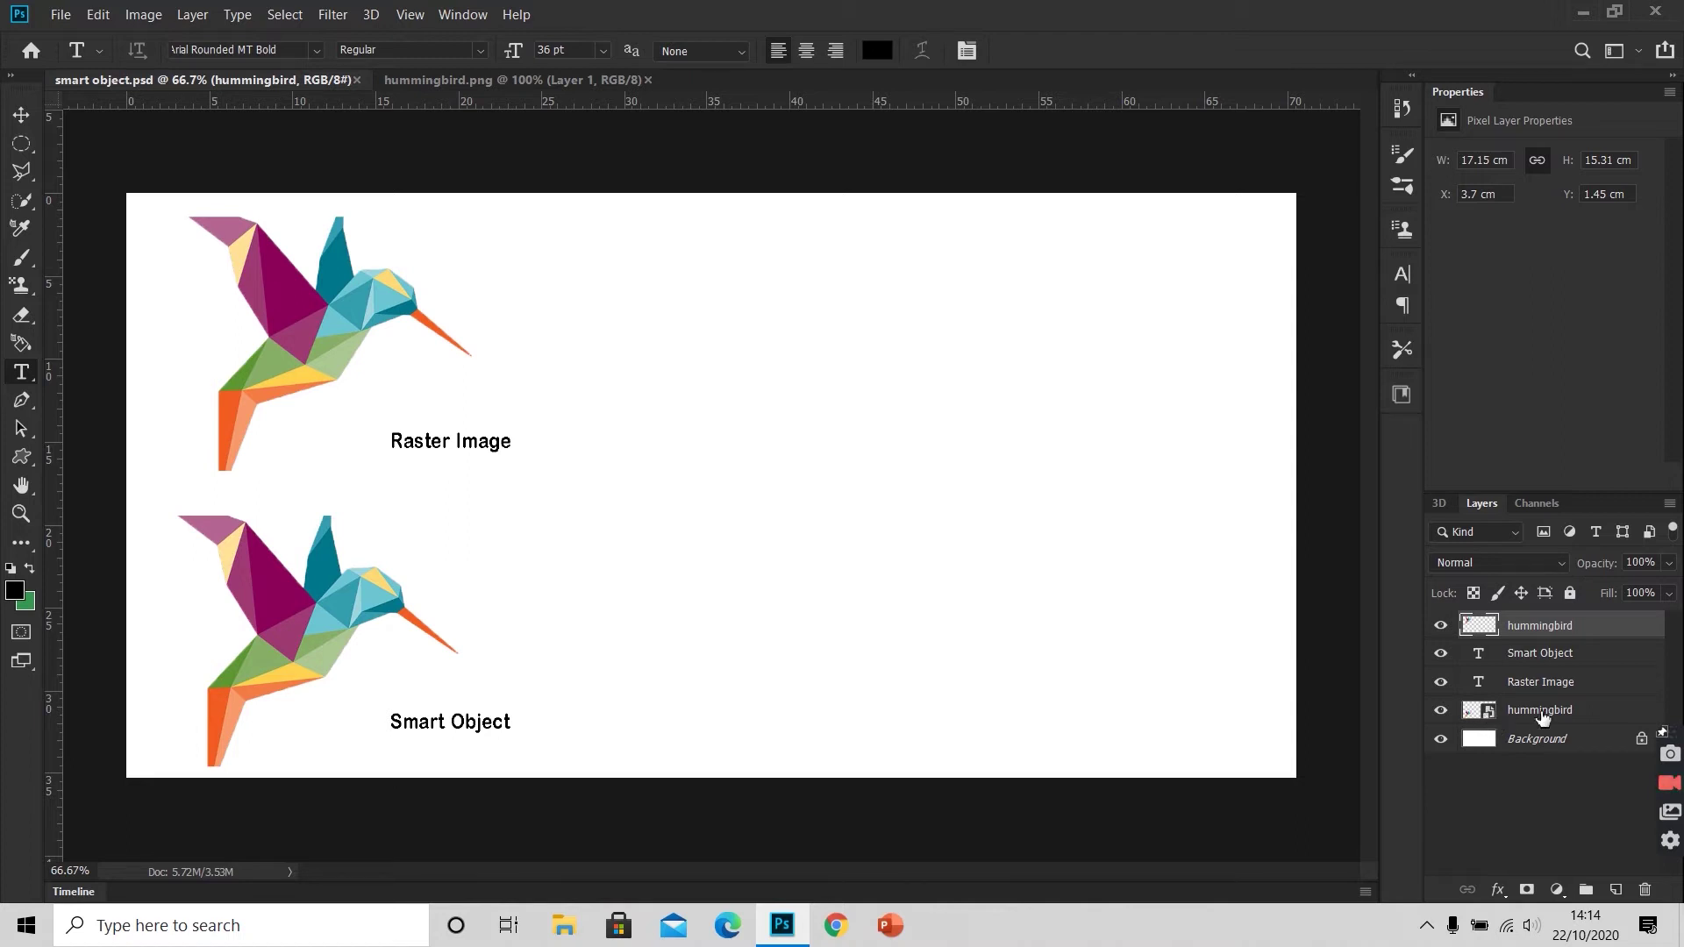
Scale the raster hummingbird proportionally down to about 17%, keeping its lower-left corner in place.
{"action": "left_click", "coordinate": [1440, 709]}
{"action": "left_click", "coordinate": [1440, 710]}
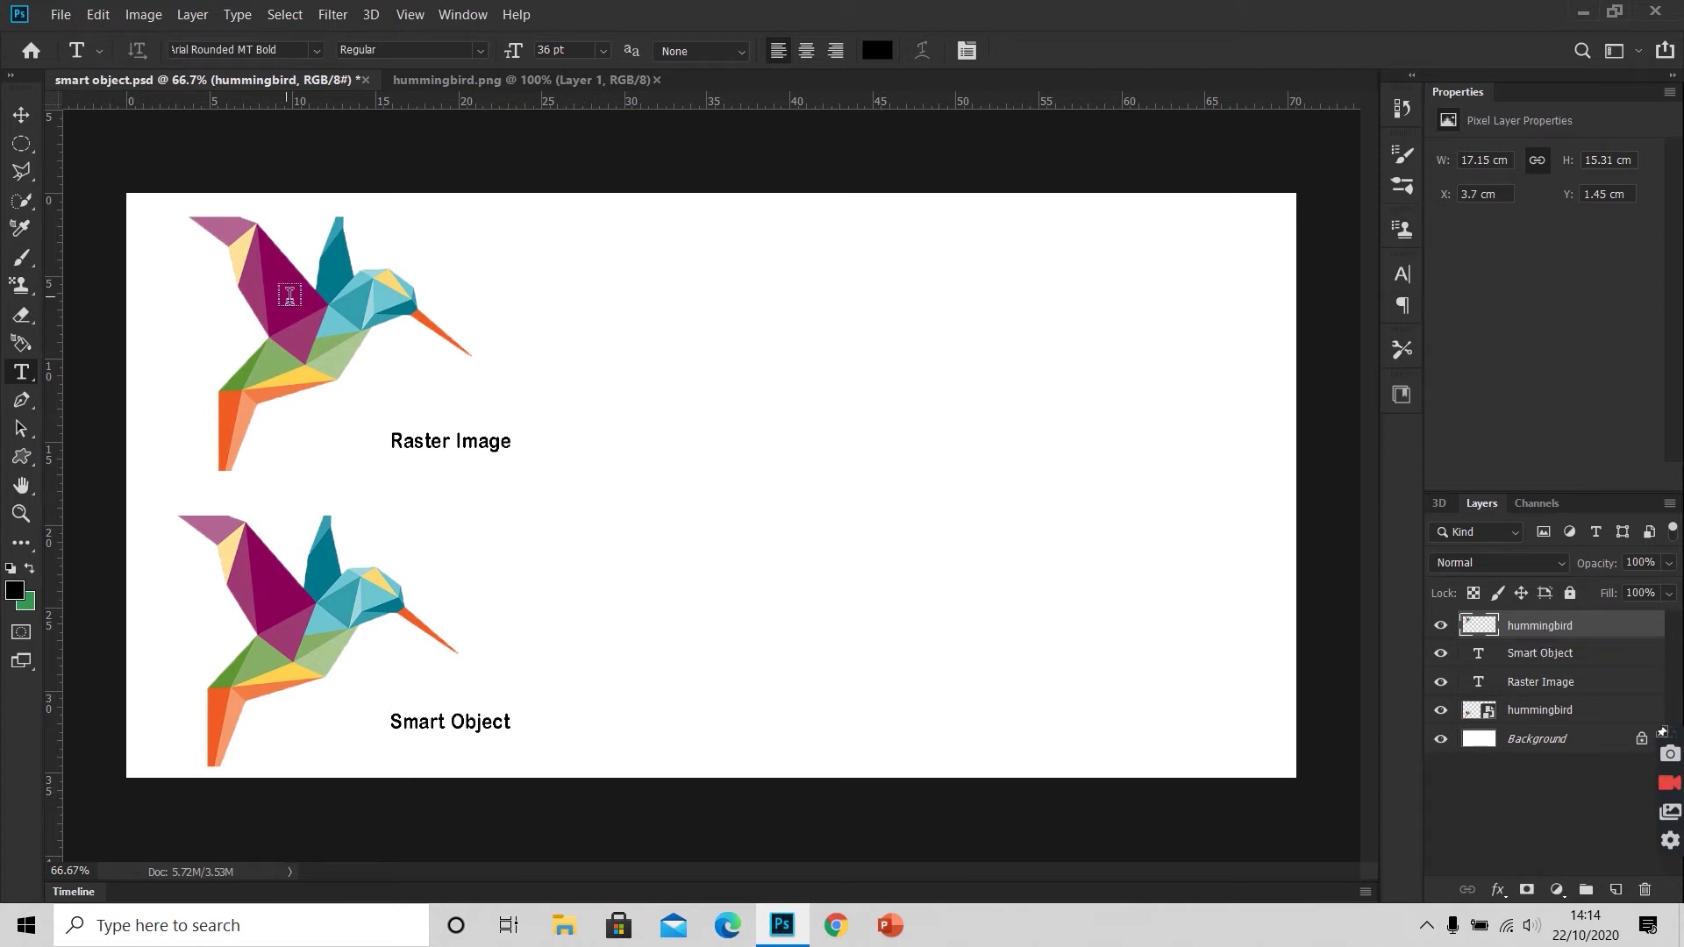
{"action": "key", "text": "ctrl+t"}
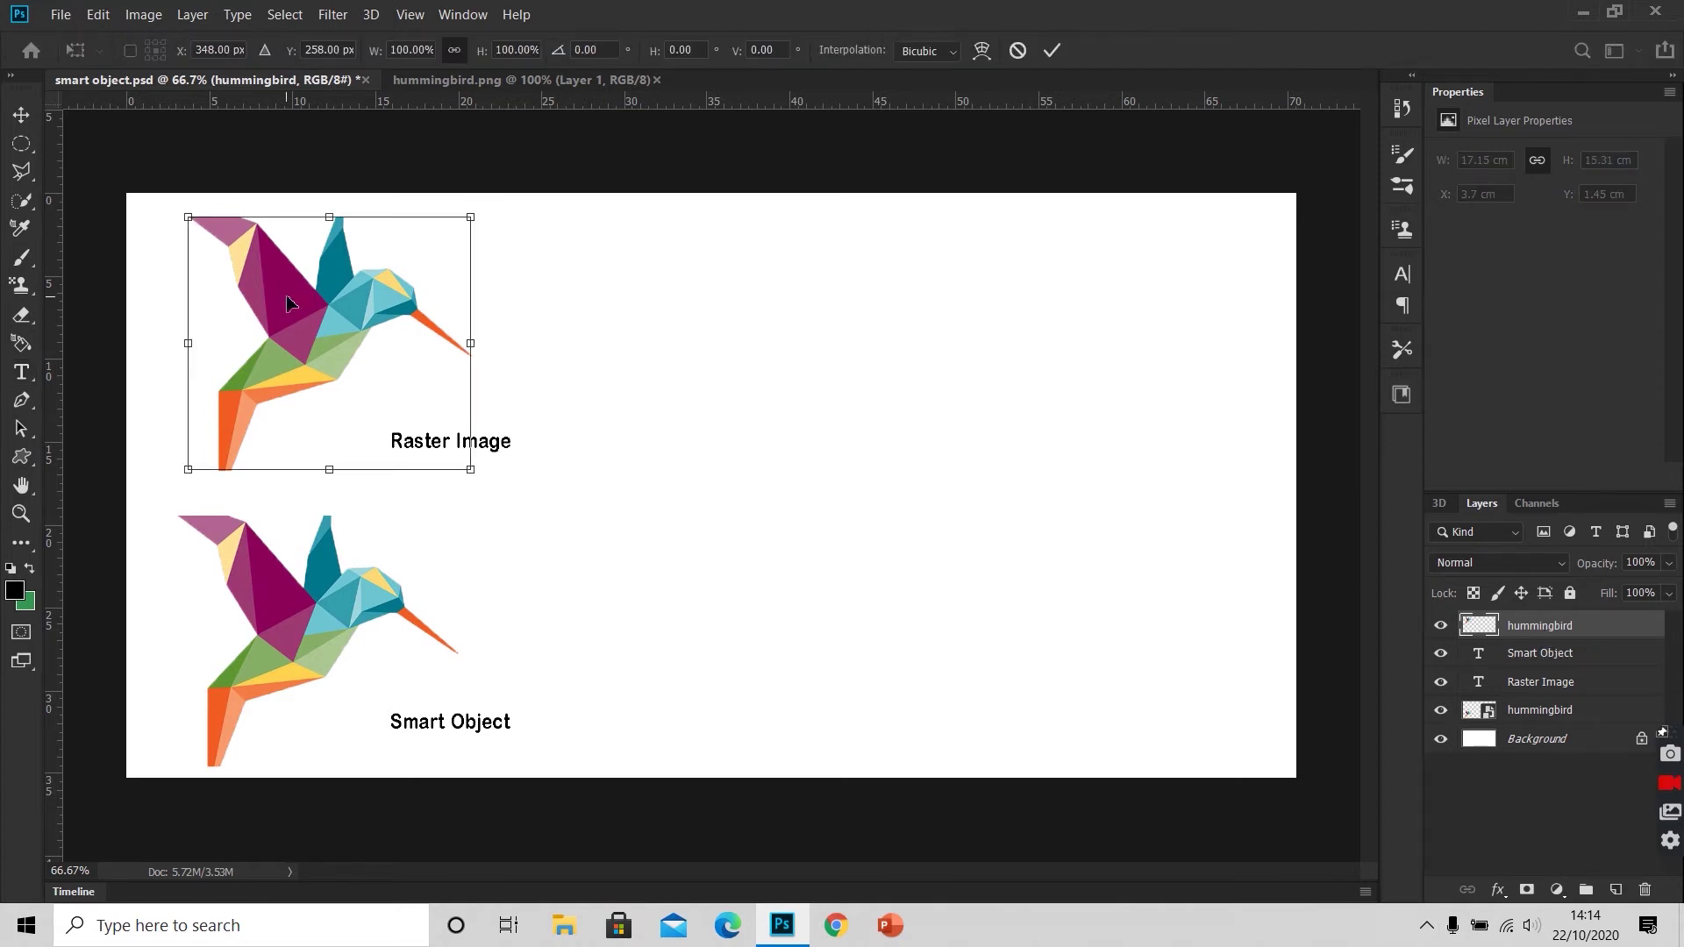
{"action": "left_click_drag", "start_coordinate": [474, 213], "coordinate": [234, 426]}
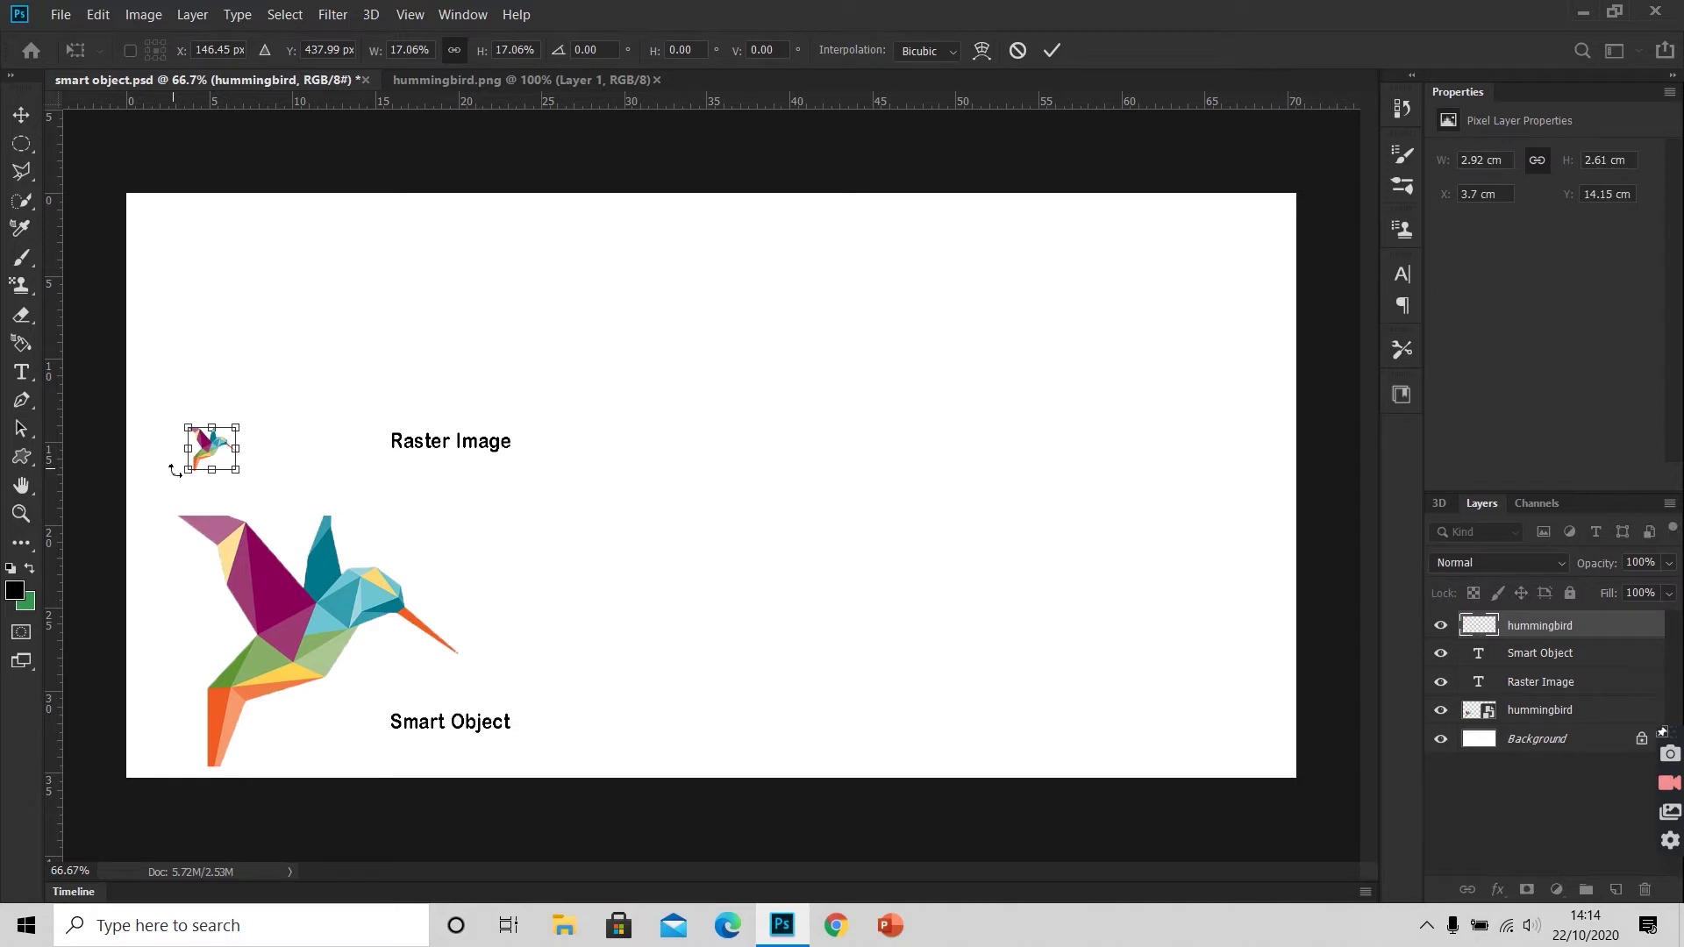
{"action": "key", "text": "t"}
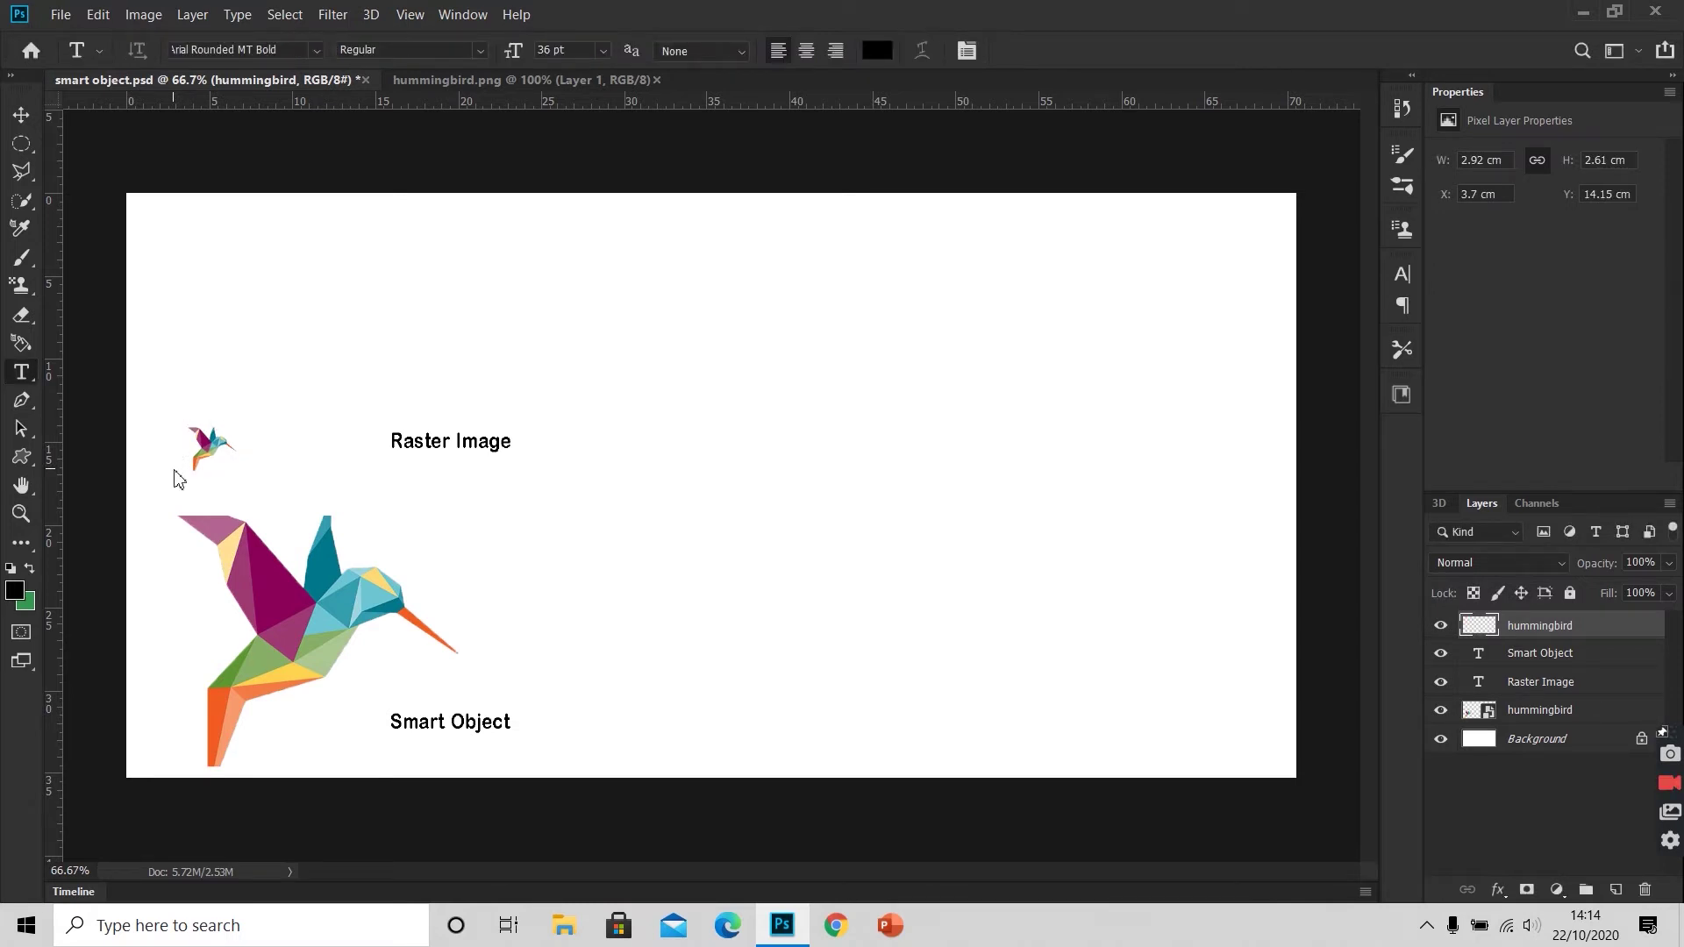
Enlarge the shrunken raster hummingbird proportionally to about 17.25 cm wide above the Smart Object bird.
{"action": "key", "text": "ctrl+t"}
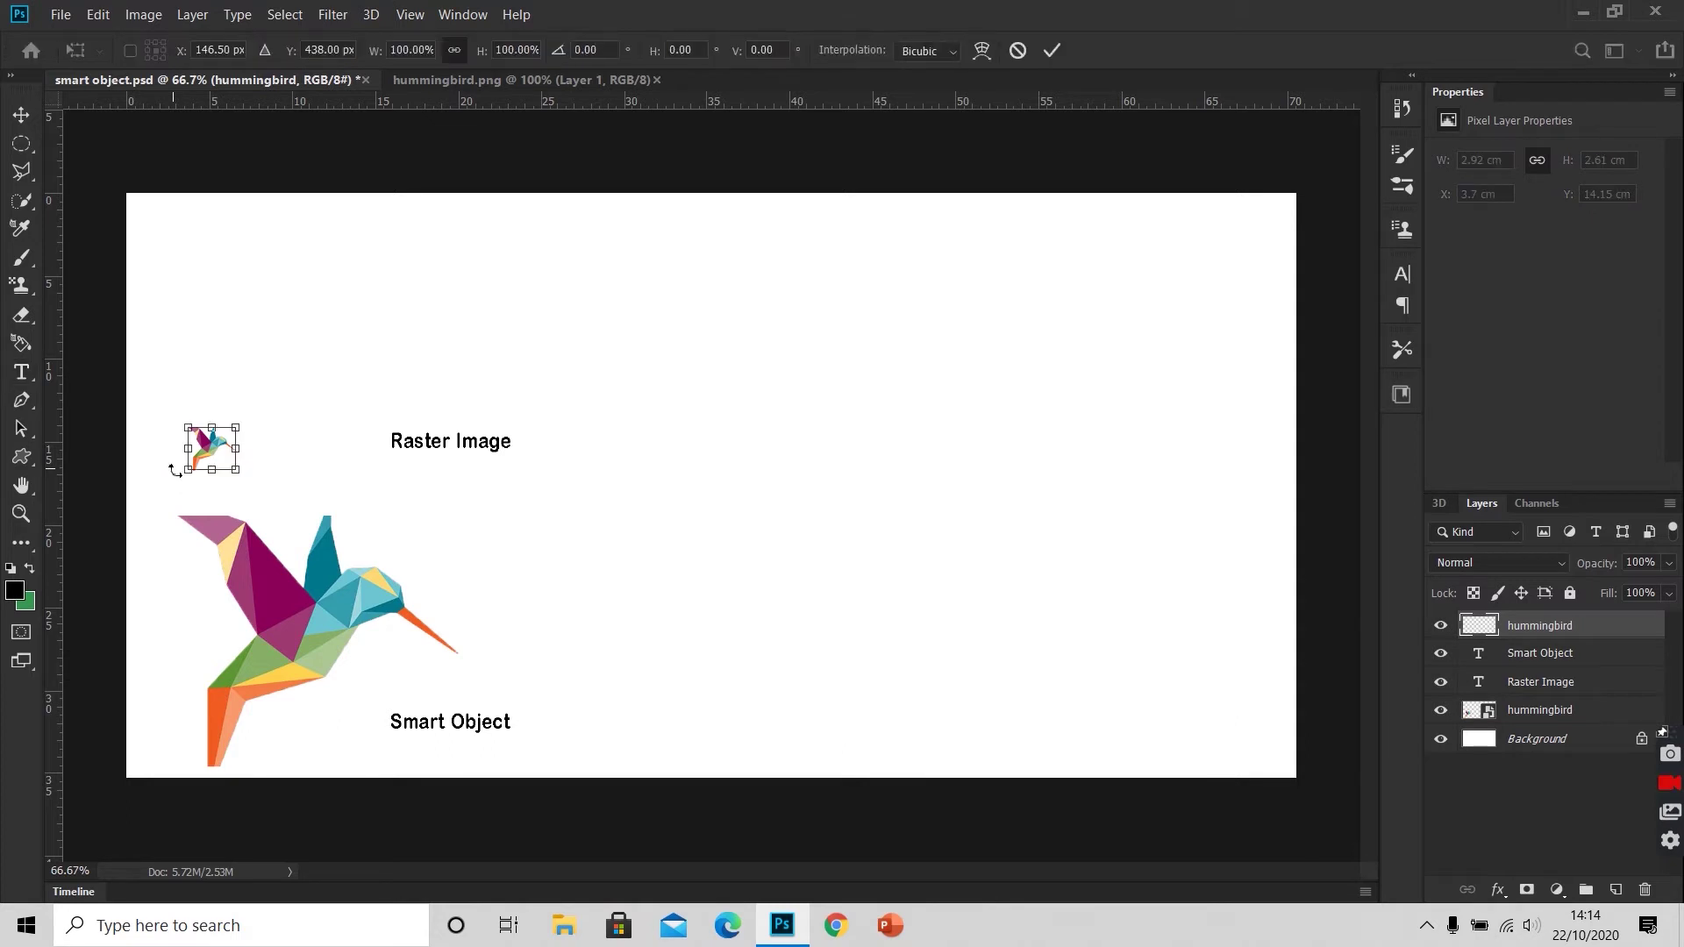
{"action": "left_click_drag", "start_coordinate": [236, 427], "coordinate": [520, 265]}
{"action": "key", "text": "t"}
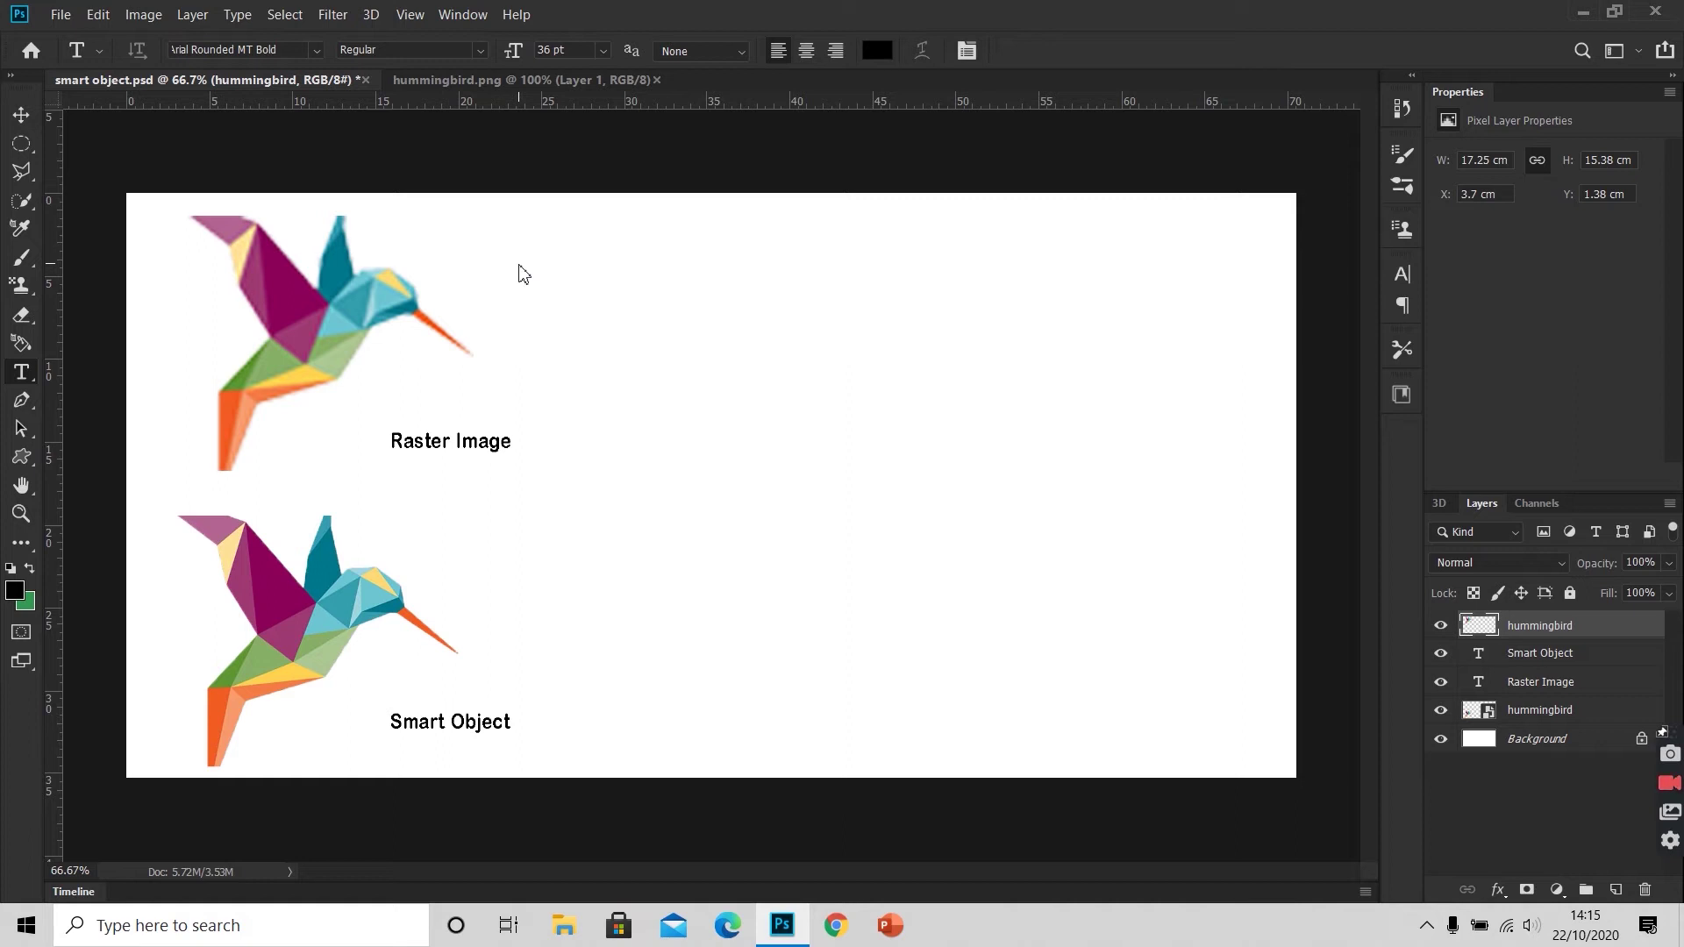
Scale the smart object hummingbird proportionally down to about 15%, keeping its lower-left corner in place.
{"action": "left_click", "coordinate": [1524, 716]}
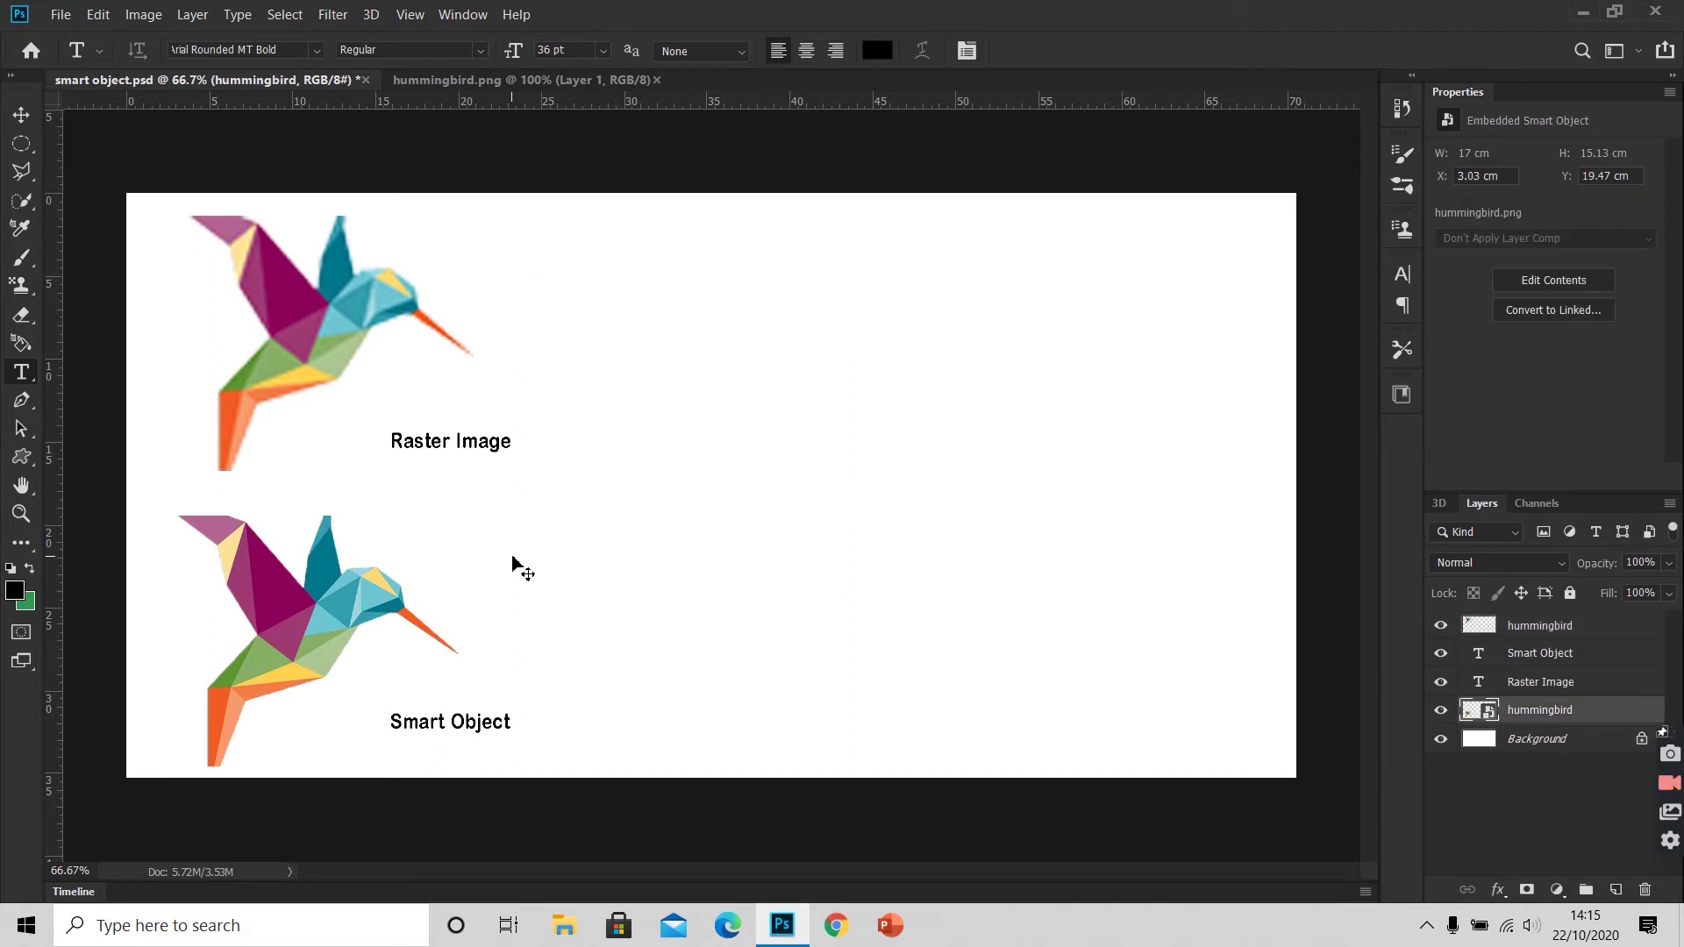
{"action": "key", "text": "ctrl+t"}
{"action": "left_click_drag", "start_coordinate": [467, 517], "coordinate": [188, 725]}
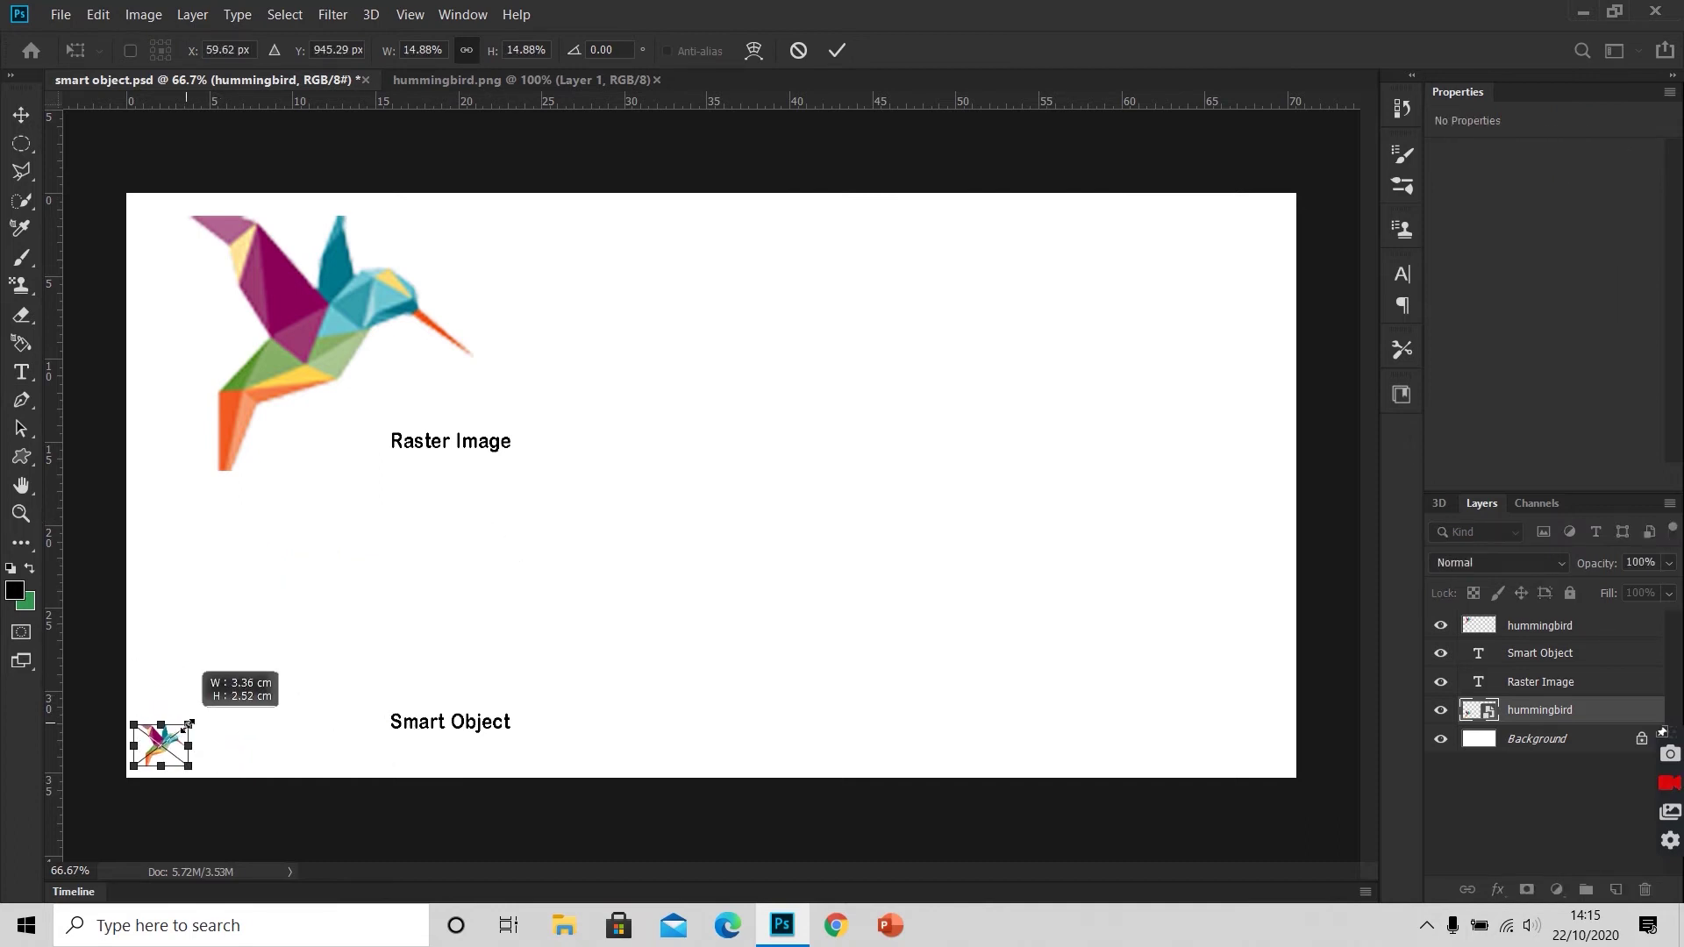
{"action": "key", "text": "t"}
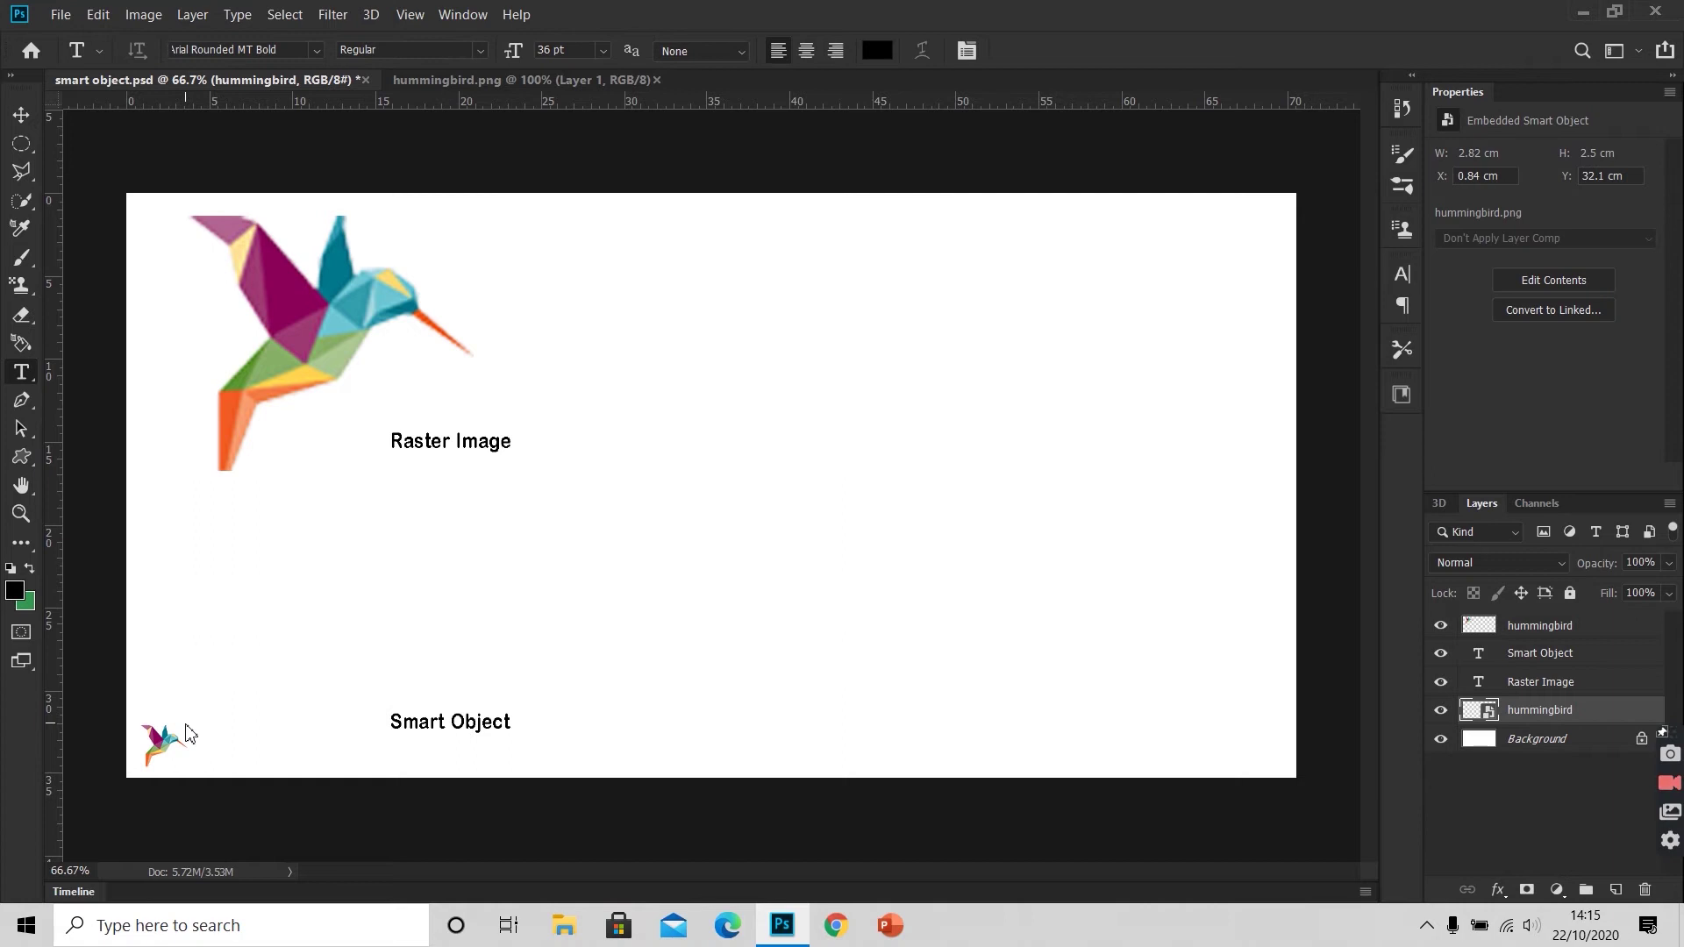
Enlarge the shrunken smart object hummingbird proportionally to about 15.88 cm wide.
{"action": "key", "text": "ctrl+t"}
{"action": "left_click_drag", "start_coordinate": [188, 724], "coordinate": [455, 551]}
{"action": "key", "text": "t"}
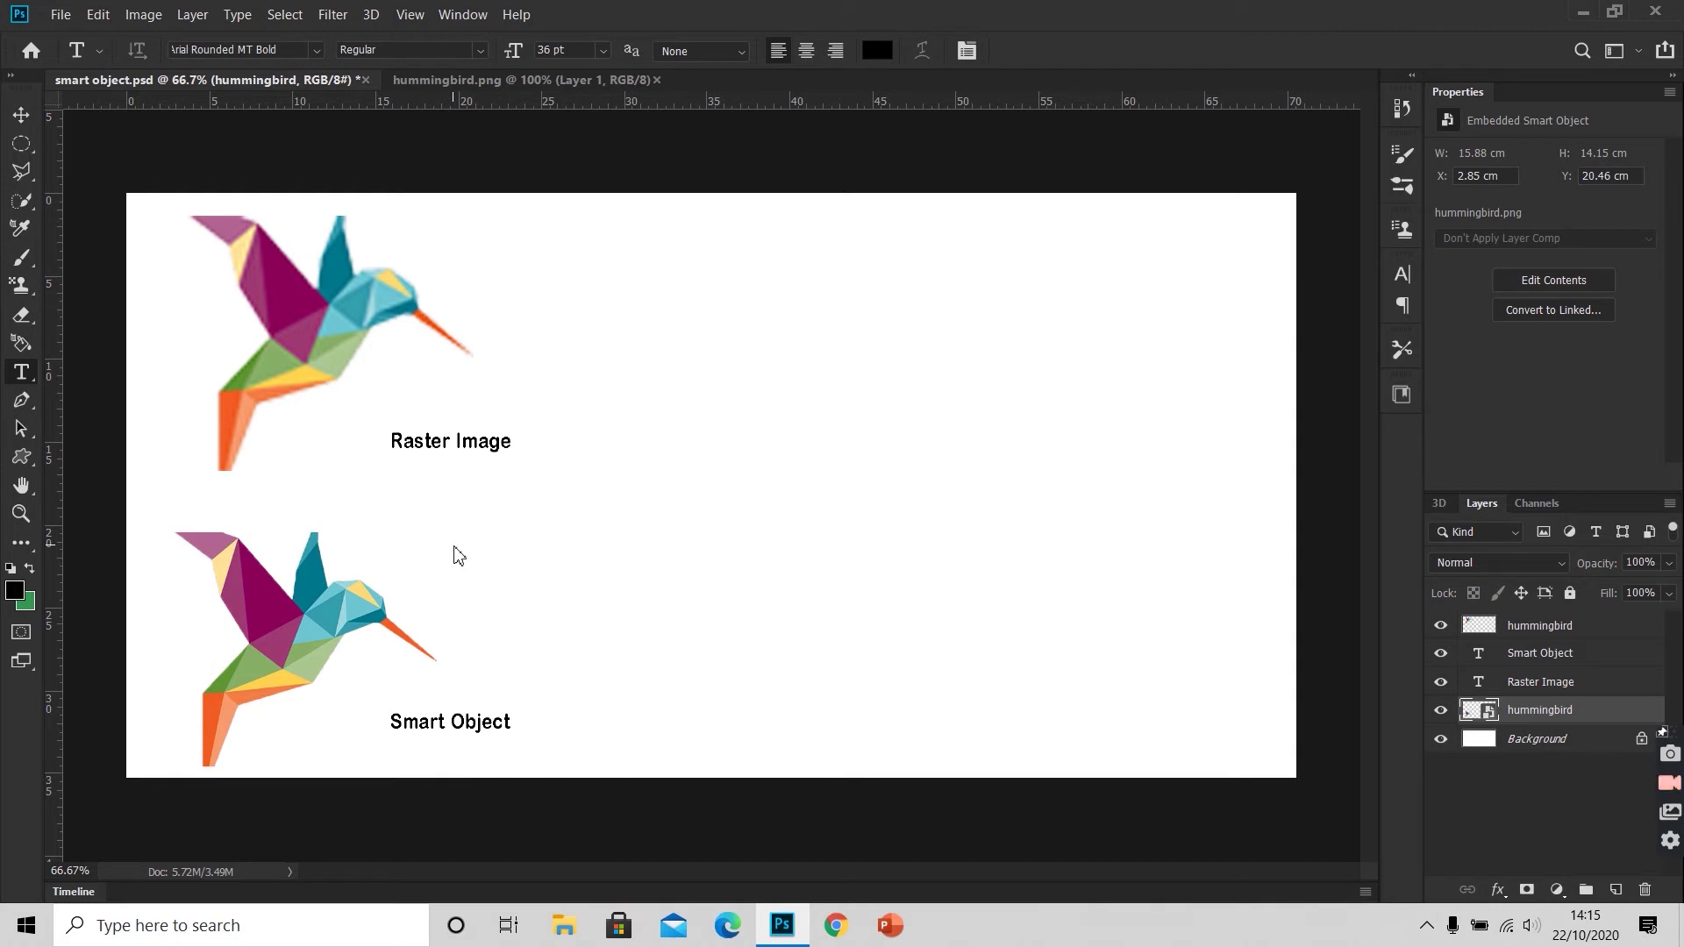
Examine the embedded contents of the hummingbird smart object and return to the main document.
{"action": "double_click", "coordinate": [1489, 717]}
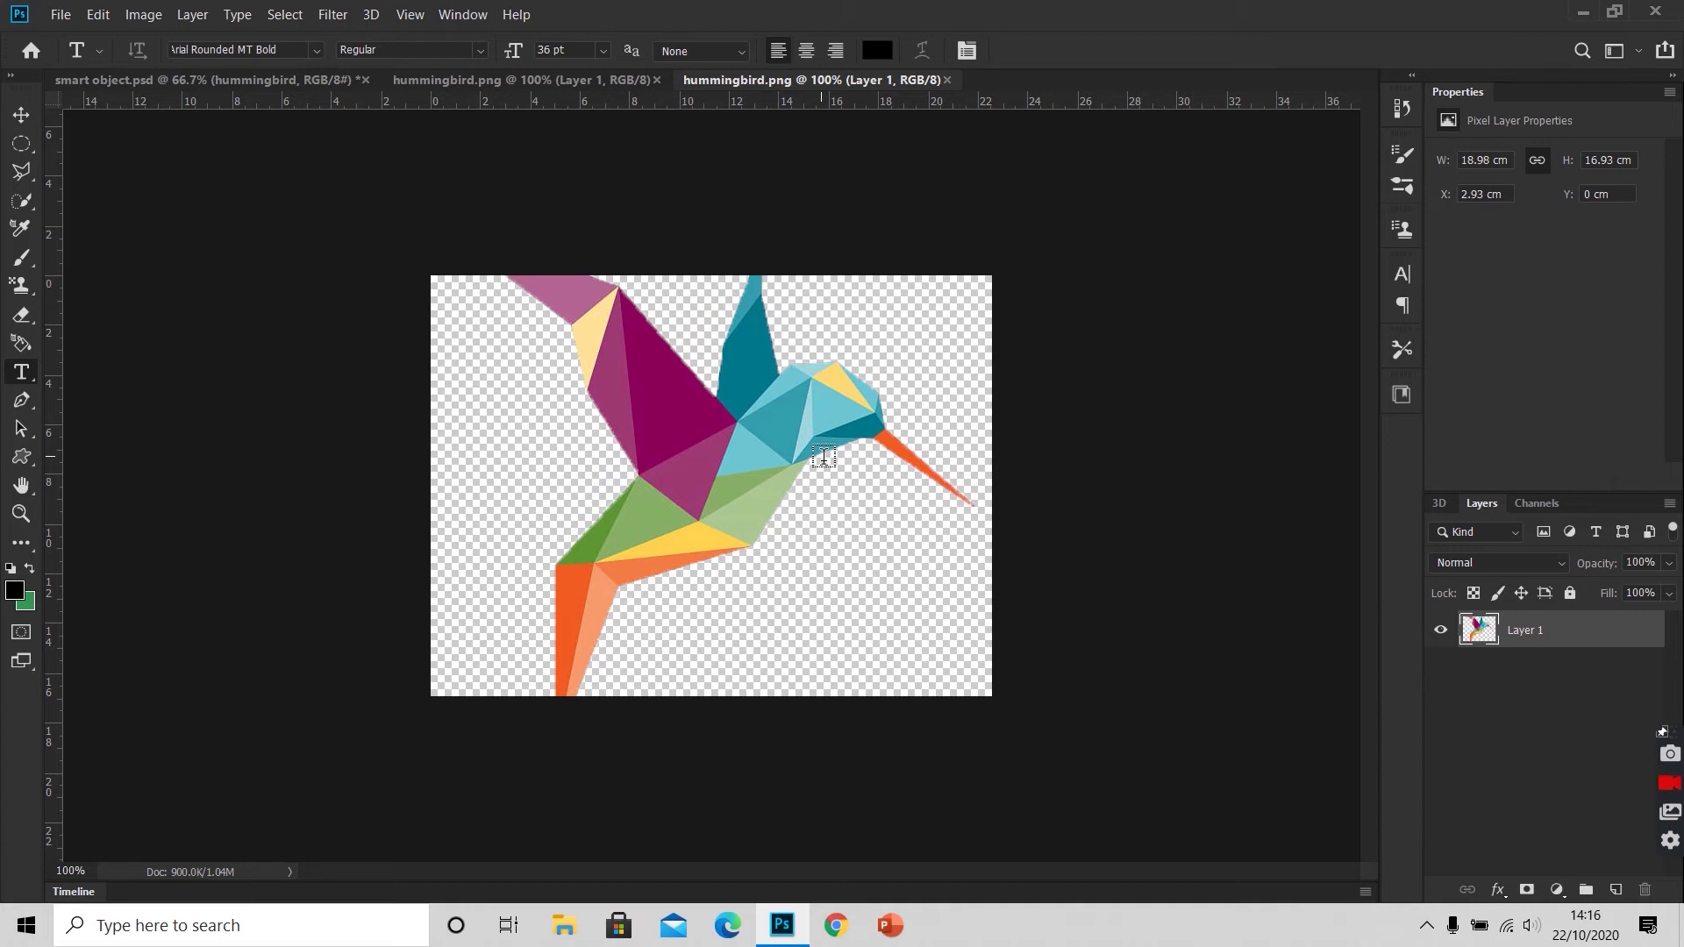
{"action": "key", "text": "ctrl+w"}
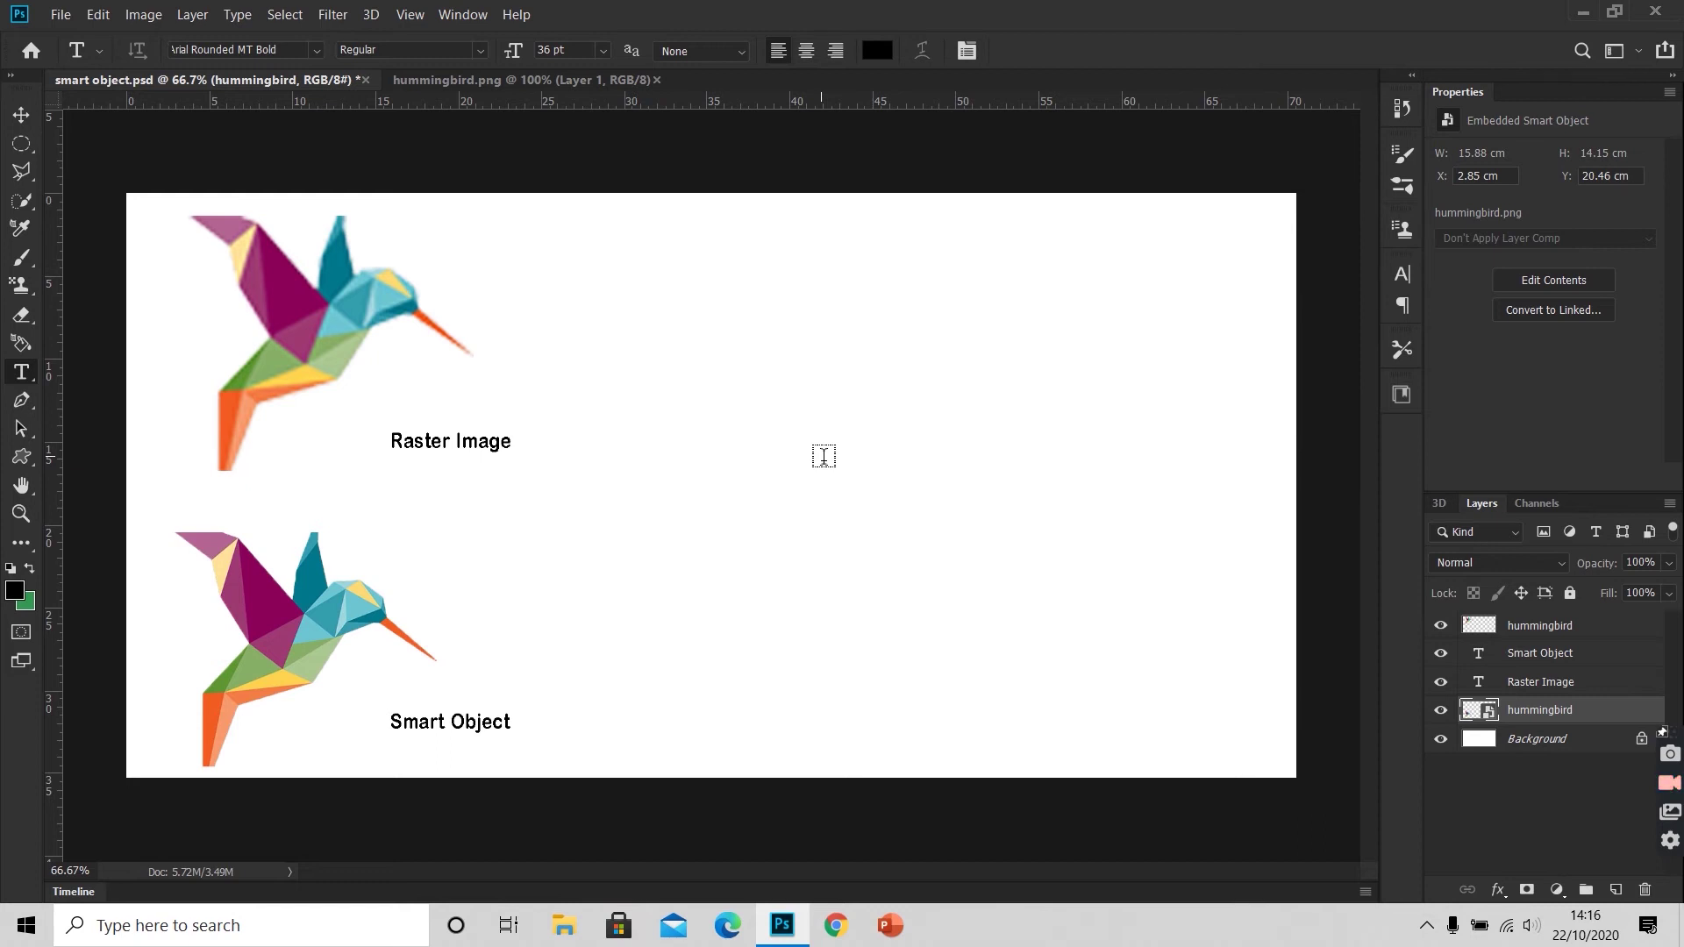
Copy the hummingbird from hummingbird.png into the blank right half of smart object.psd and convert it to a smart object.
{"action": "left_click", "coordinate": [612, 77]}
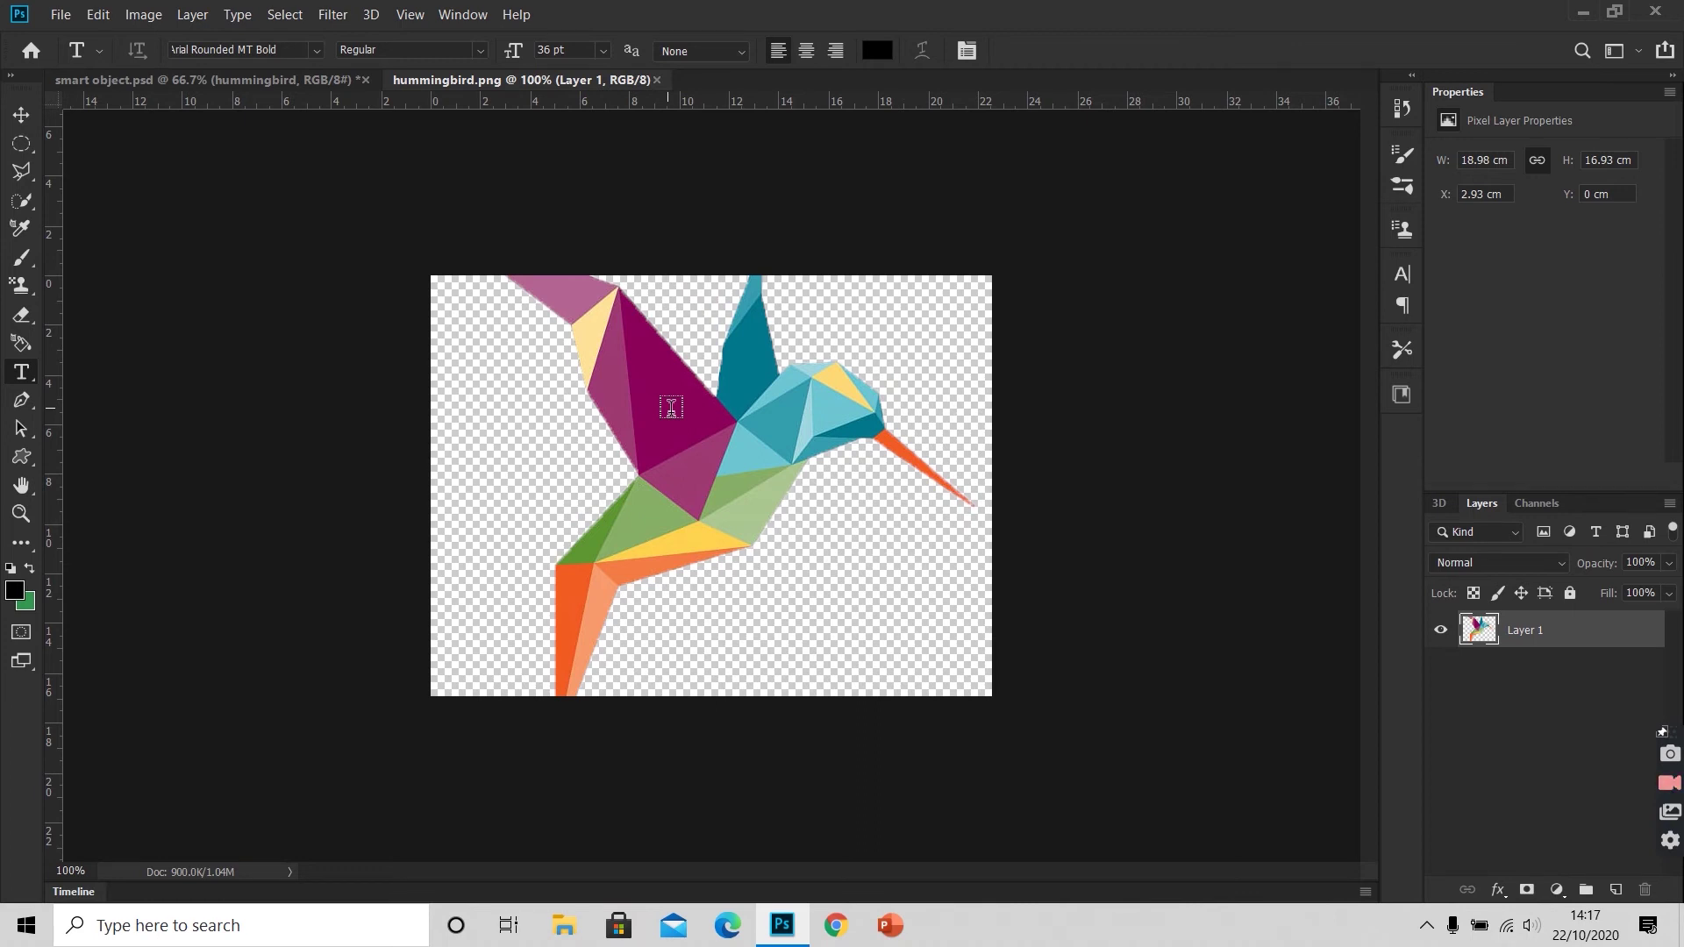
{"action": "key", "text": "v"}
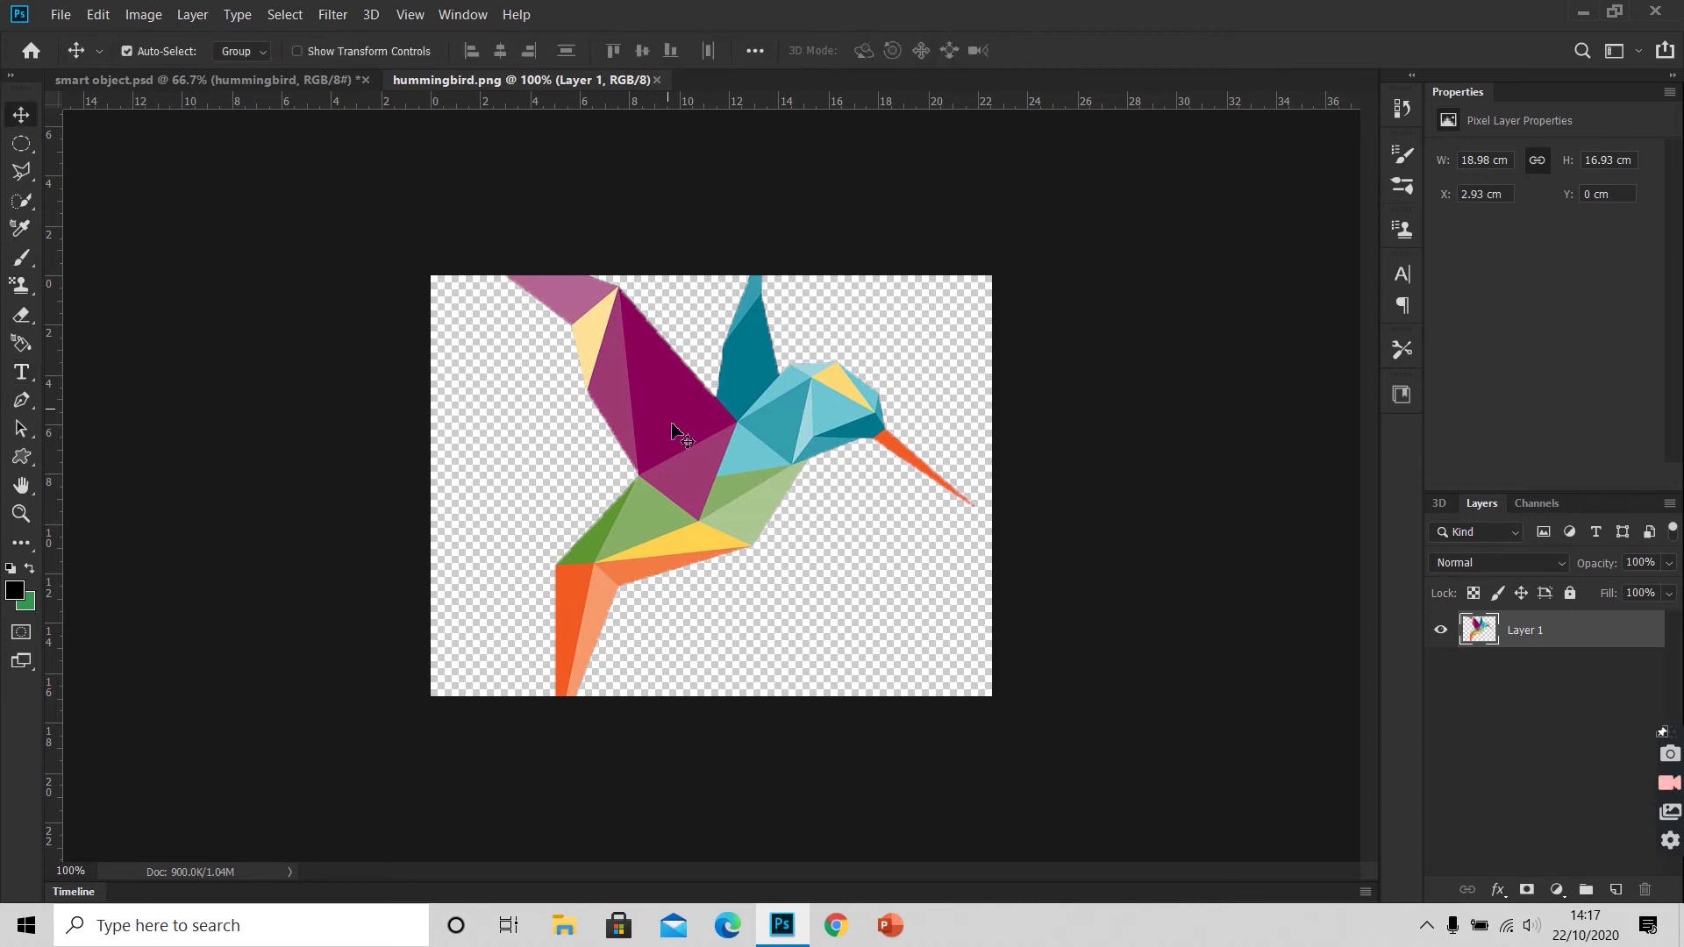
{"action": "left_click_drag", "start_coordinate": [689, 455], "coordinate": [949, 486]}
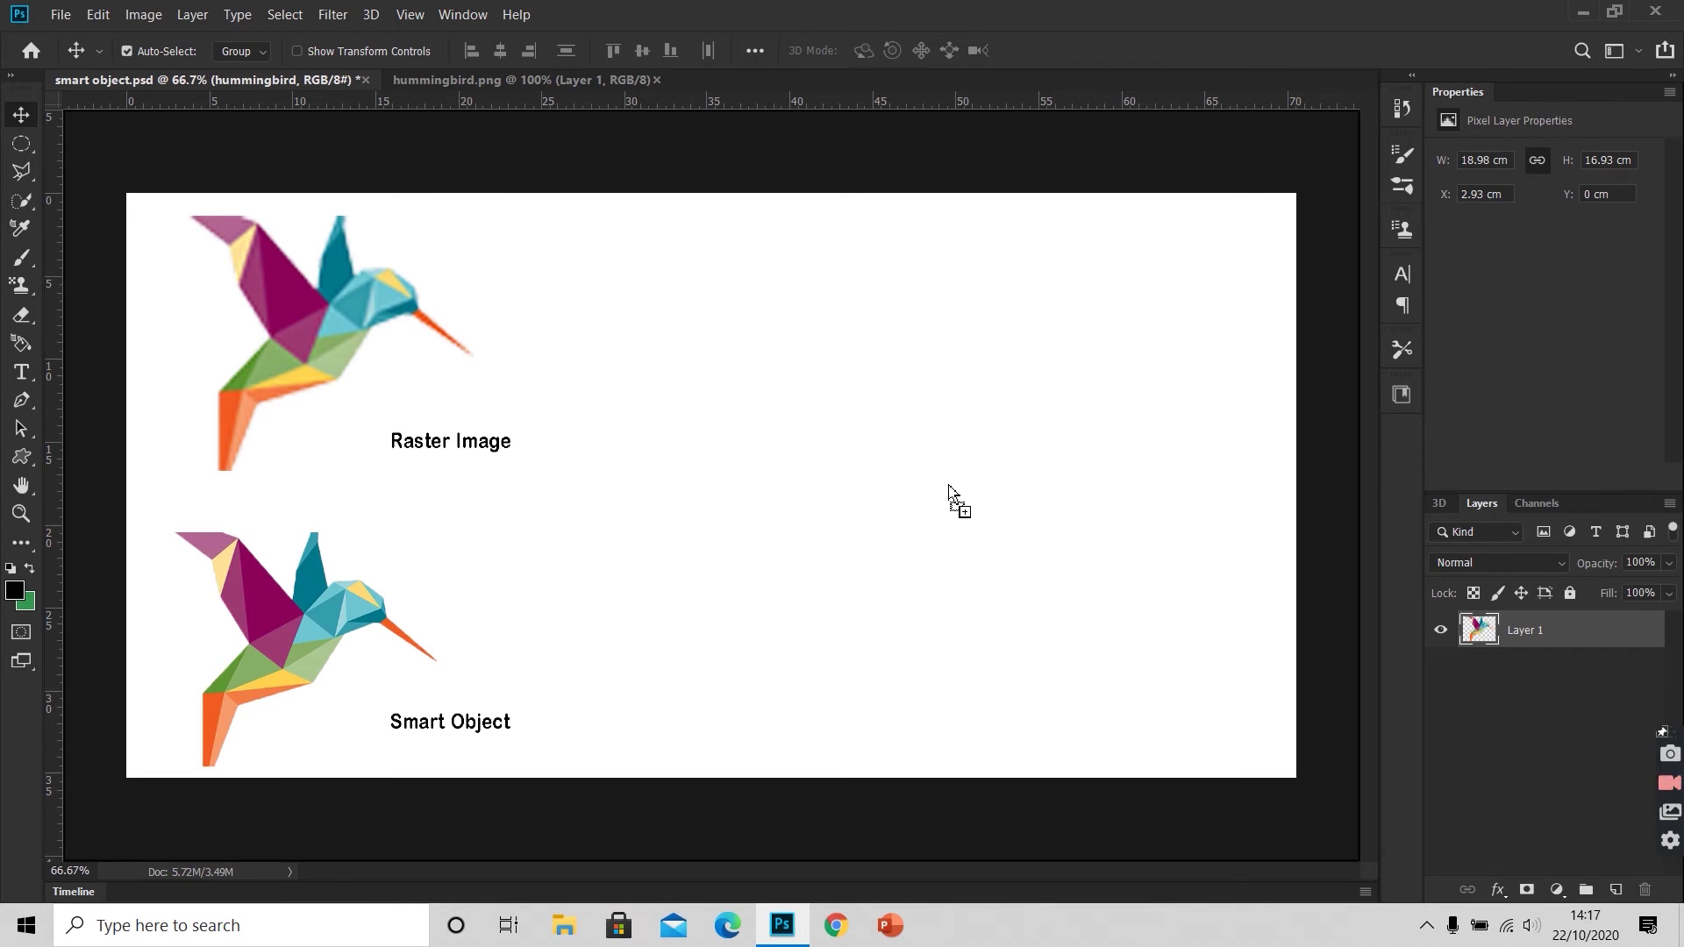
{"action": "mouse_move", "coordinate": [949, 486]}
{"action": "left_mouse_down"}
{"action": "mouse_move", "coordinate": [899, 496]}
{"action": "mouse_move", "coordinate": [933, 499]}
{"action": "mouse_move", "coordinate": [898, 490]}
{"action": "mouse_move", "coordinate": [943, 436]}
{"action": "mouse_move", "coordinate": [934, 483]}
{"action": "left_mouse_up"}
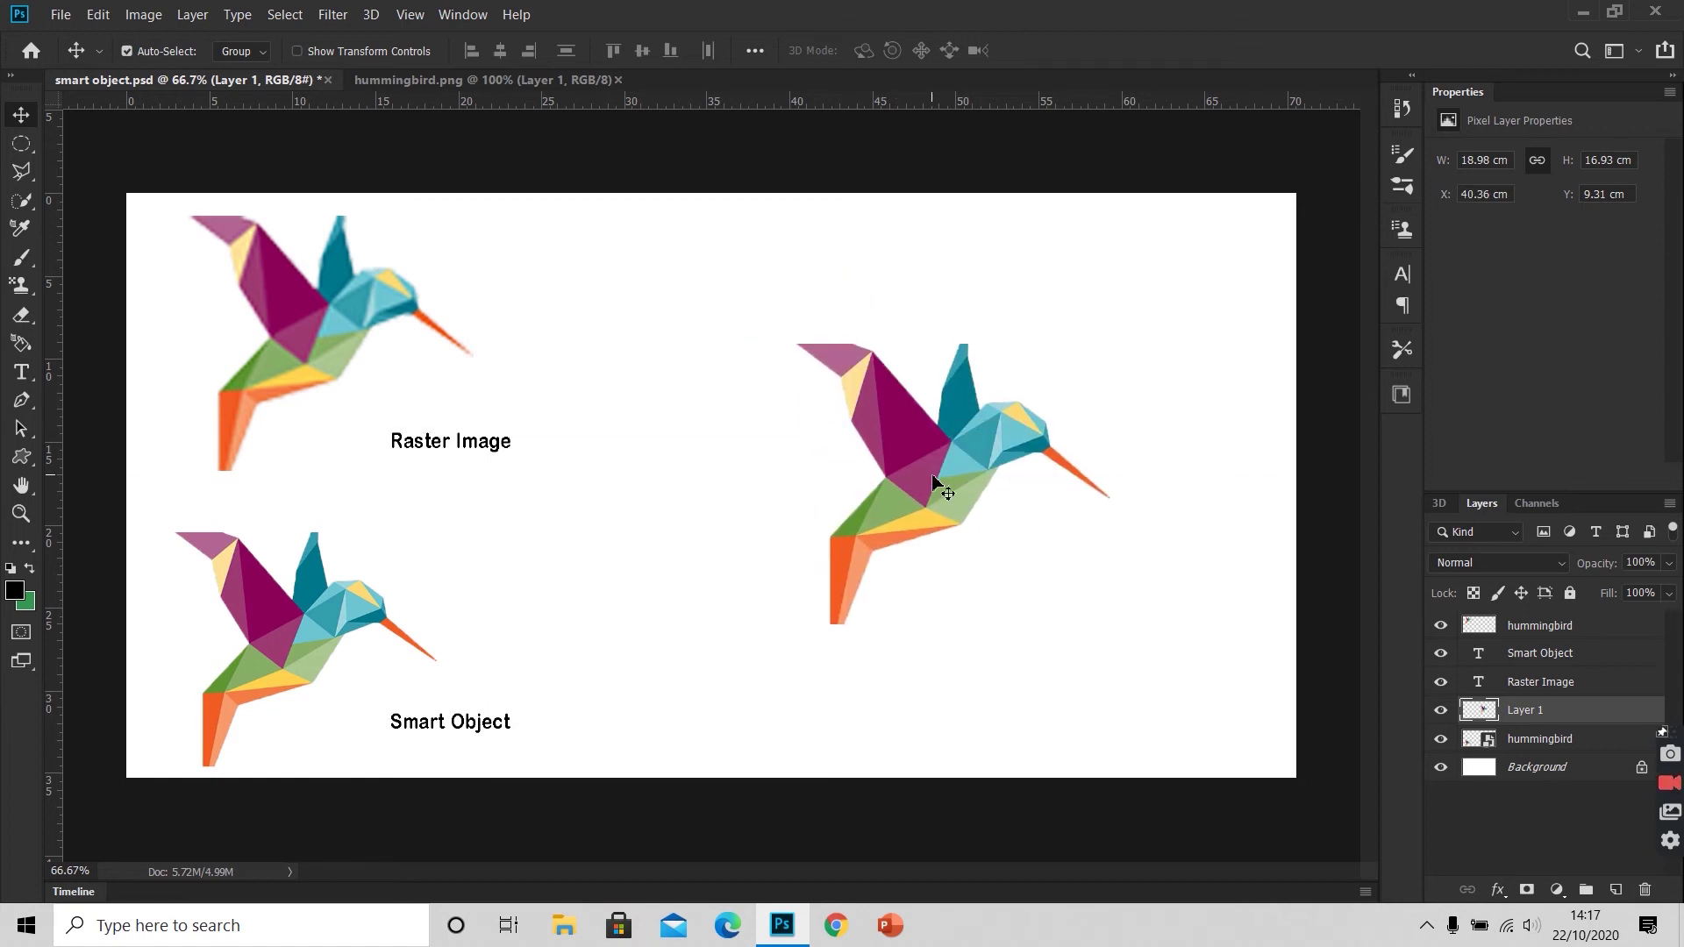
{"action": "right_click", "coordinate": [1545, 713]}
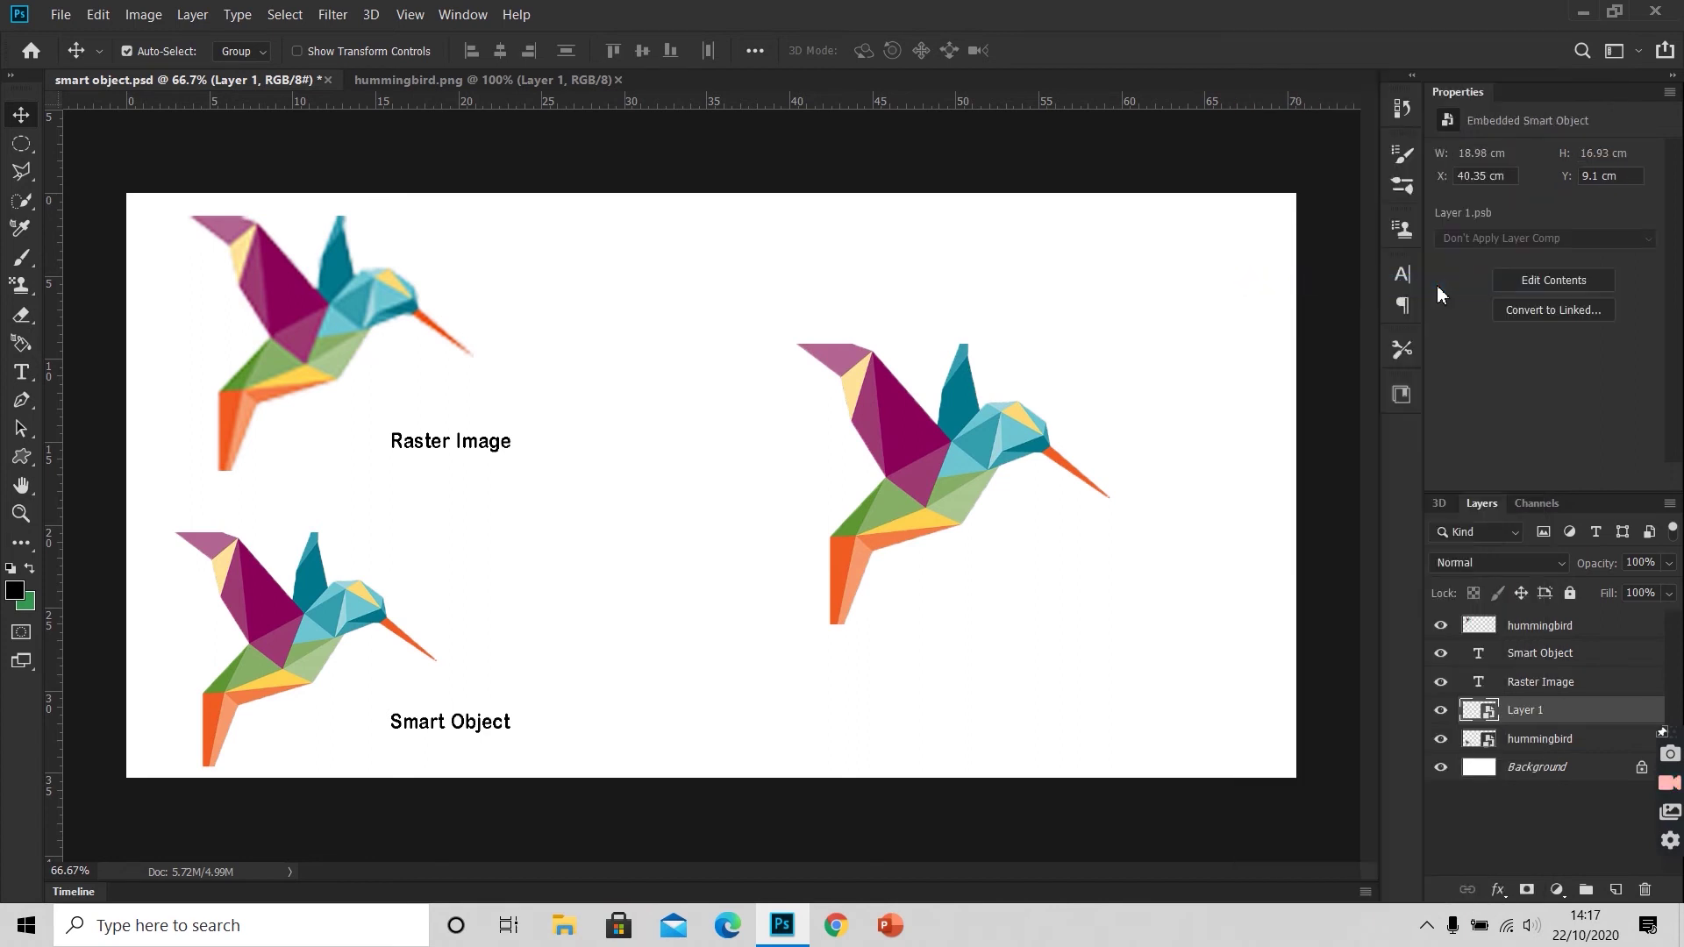
In the new smart object's contents, duplicate the hummingbird layer and hide the original.
{"action": "double_click", "coordinate": [1491, 713]}
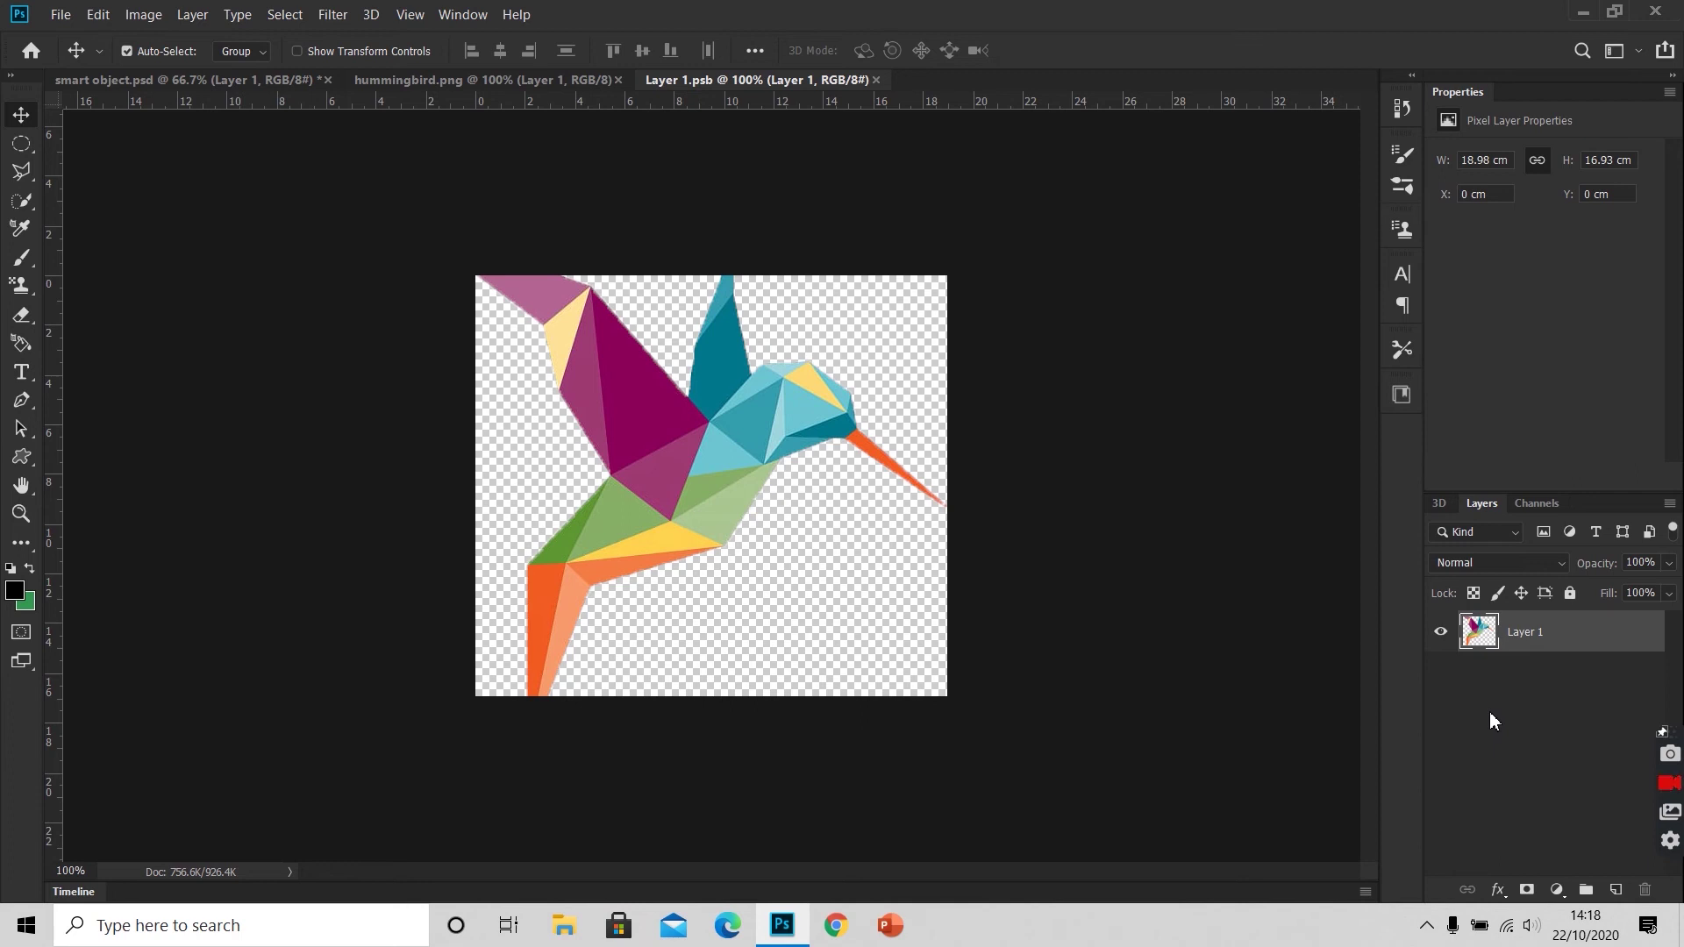
{"action": "key", "text": "ctrl+j"}
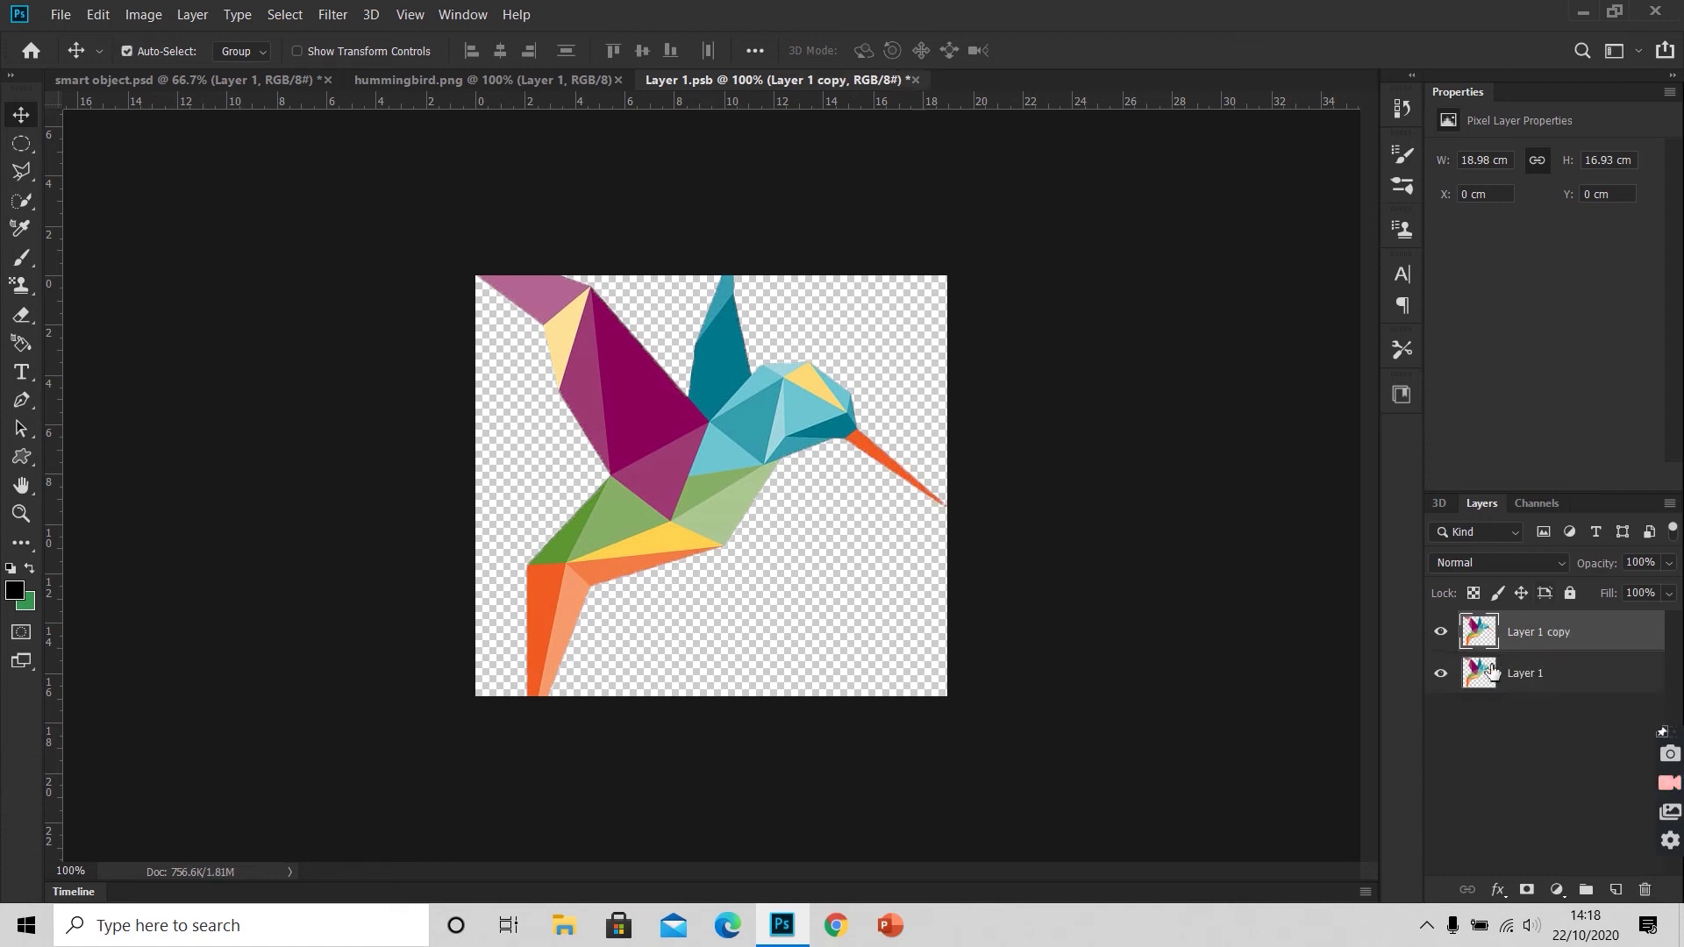
{"action": "left_click", "coordinate": [1441, 675]}
Apply Hue/Saturation to the layer copy, with saturation at about +41 and hue shifted negative so the purple wing turns blue and the head green.
{"action": "left_click", "coordinate": [141, 15]}
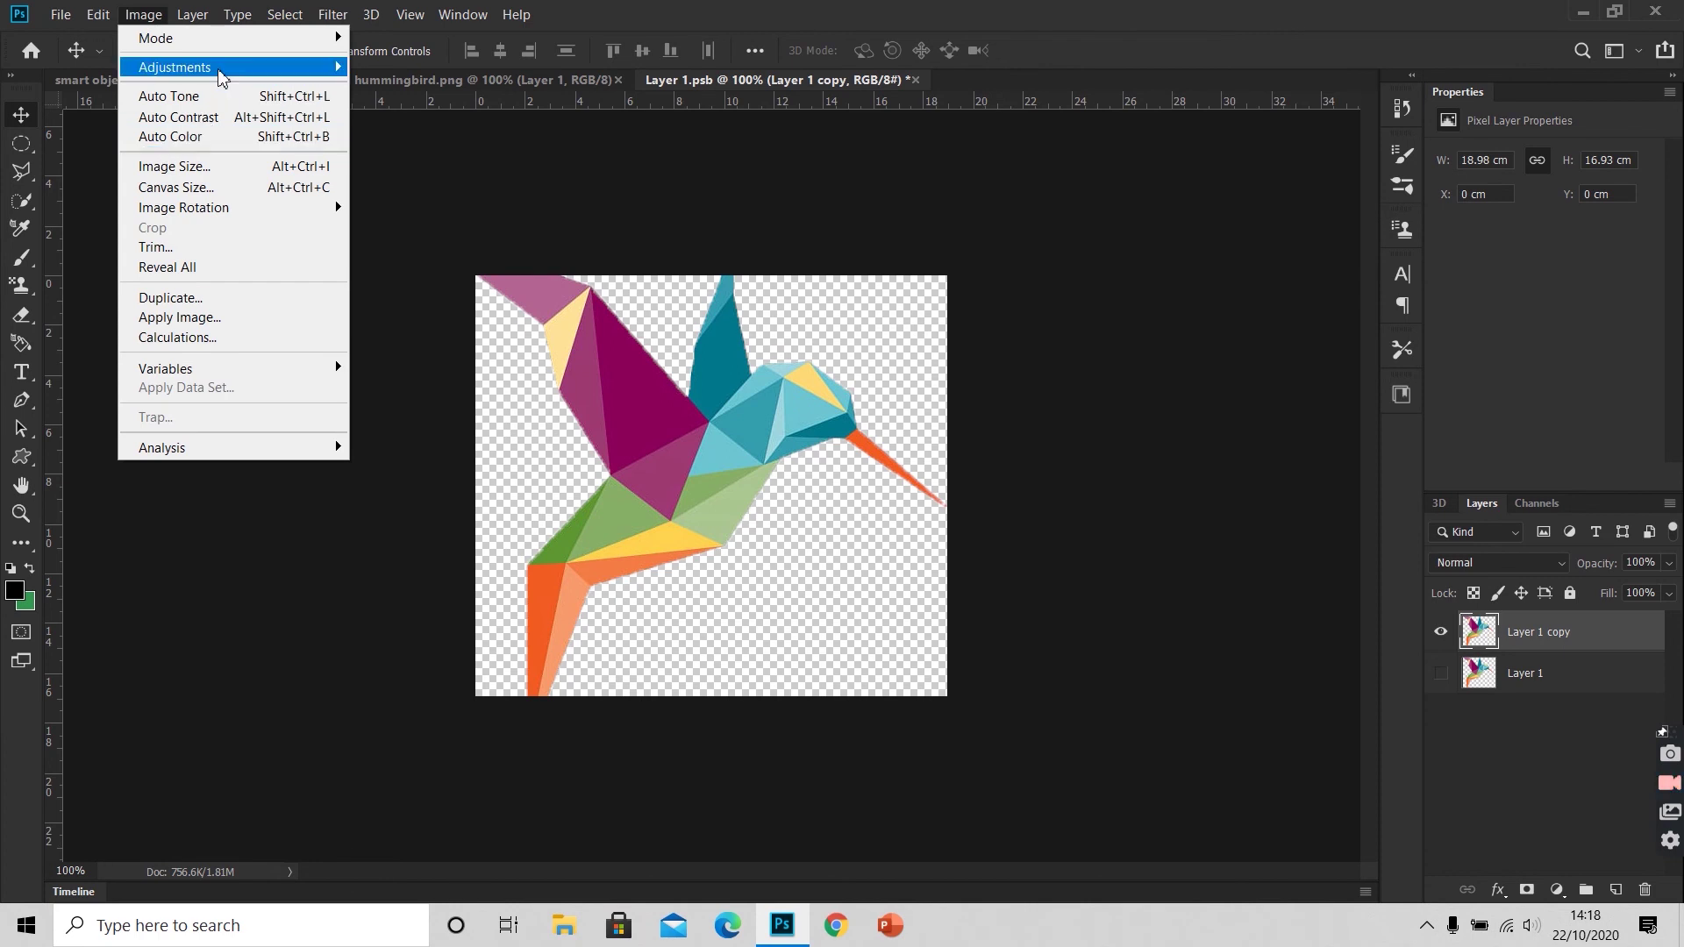
{"action": "mouse_move", "coordinate": [219, 68]}
{"action": "left_click", "coordinate": [454, 181]}
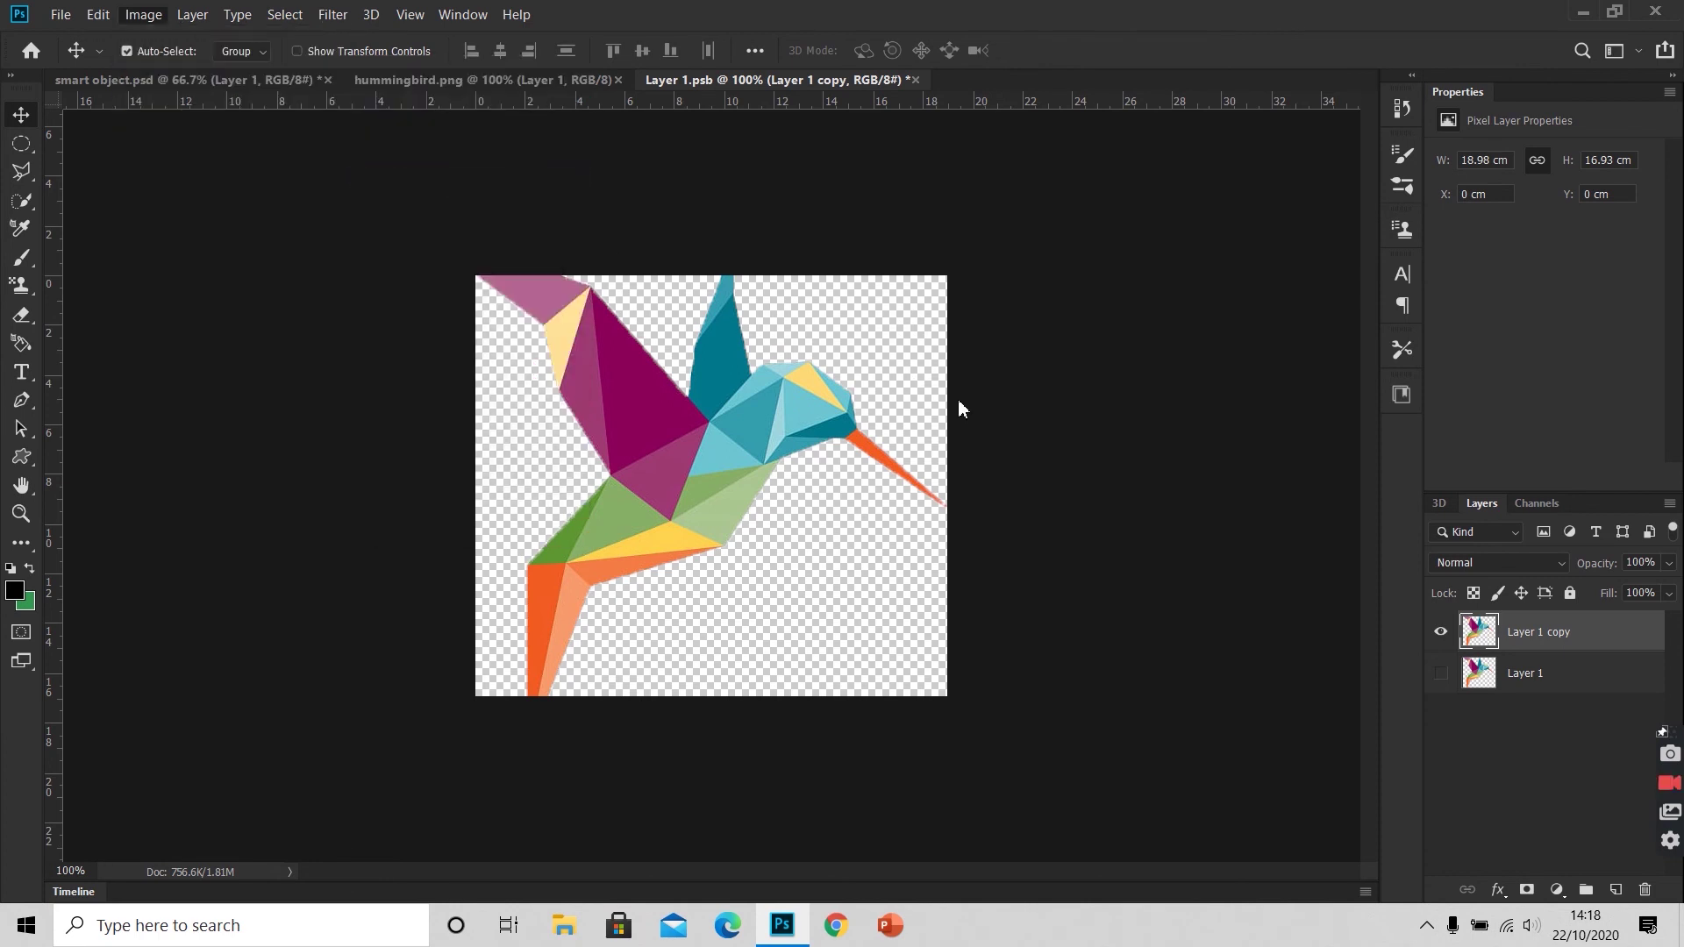
{"action": "left_click_drag", "start_coordinate": [884, 163], "coordinate": [1229, 160]}
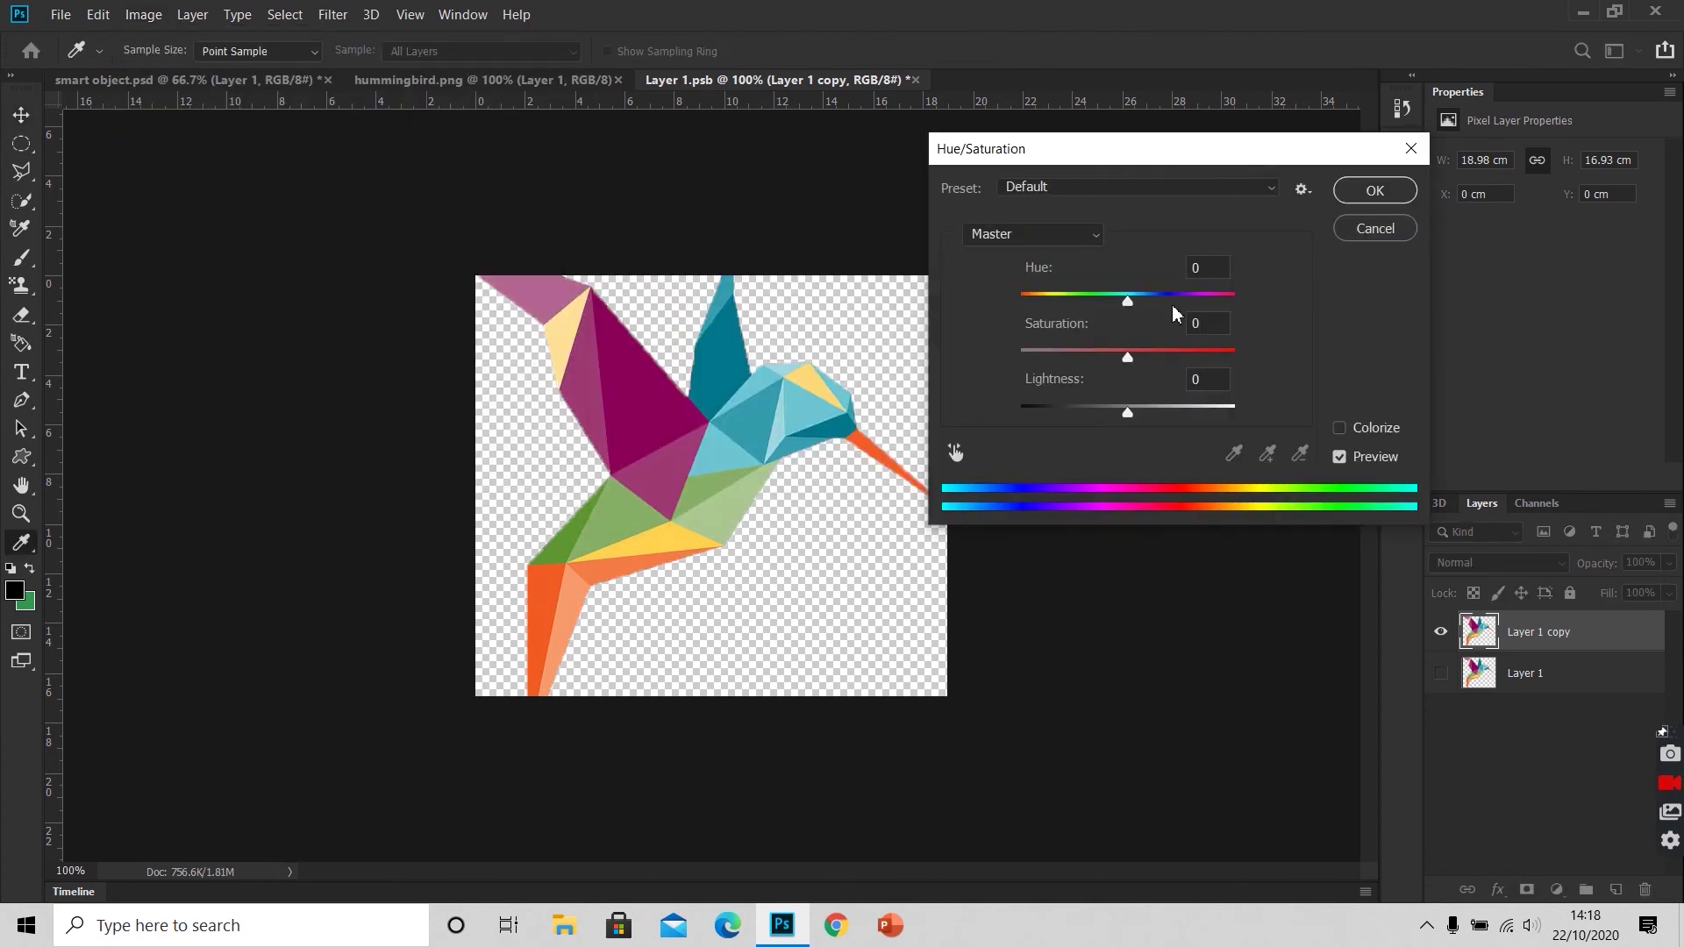
{"action": "left_click_drag", "start_coordinate": [1127, 357], "coordinate": [1176, 357]}
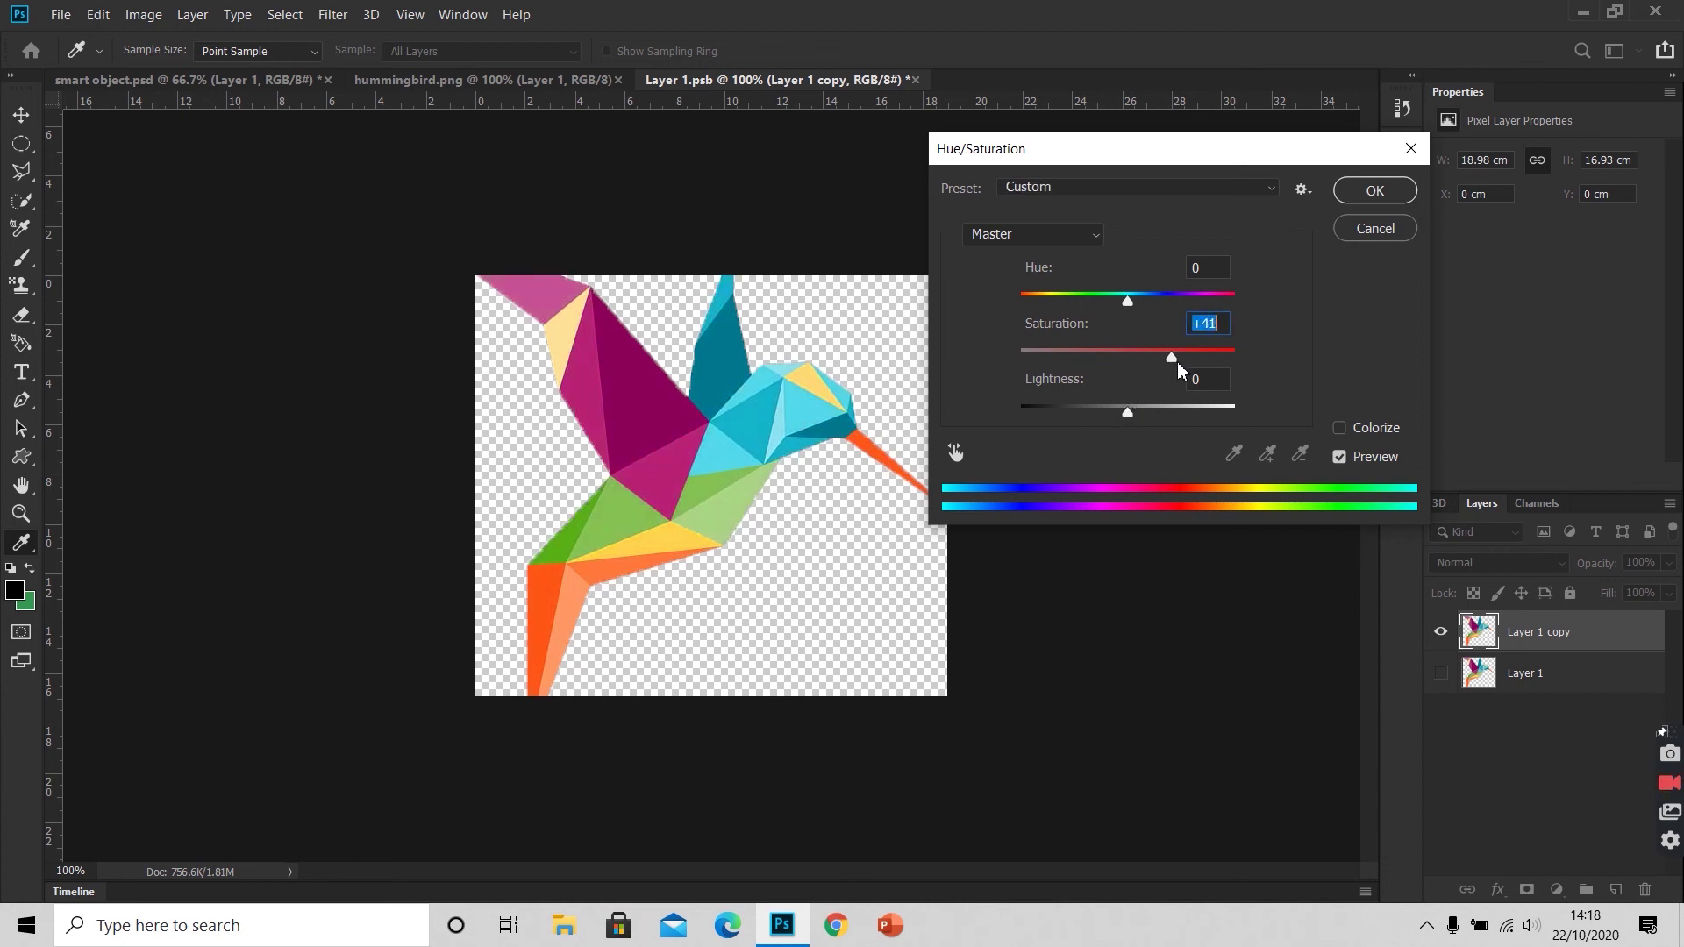
{"action": "left_click_drag", "start_coordinate": [1127, 300], "coordinate": [1062, 303]}
{"action": "left_click", "coordinate": [1370, 191]}
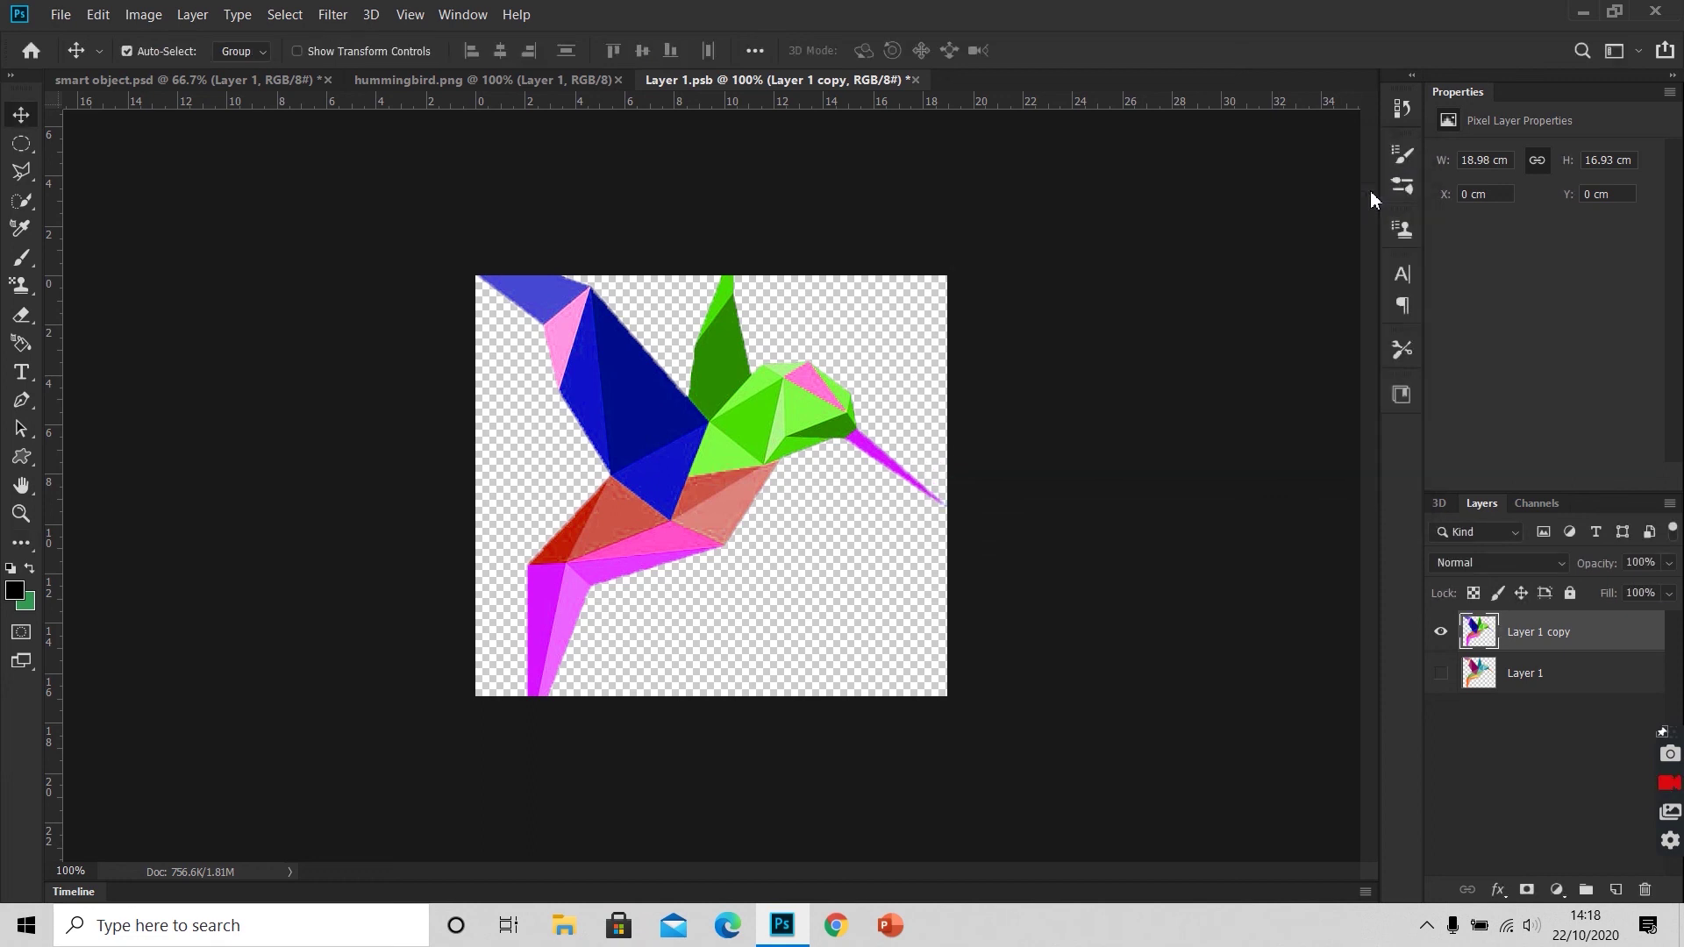
Close the Layer 1.psb contents and save the changes back to the smart object.
{"action": "key", "text": "ctrl"}
{"action": "key", "text": "ctrl+w"}
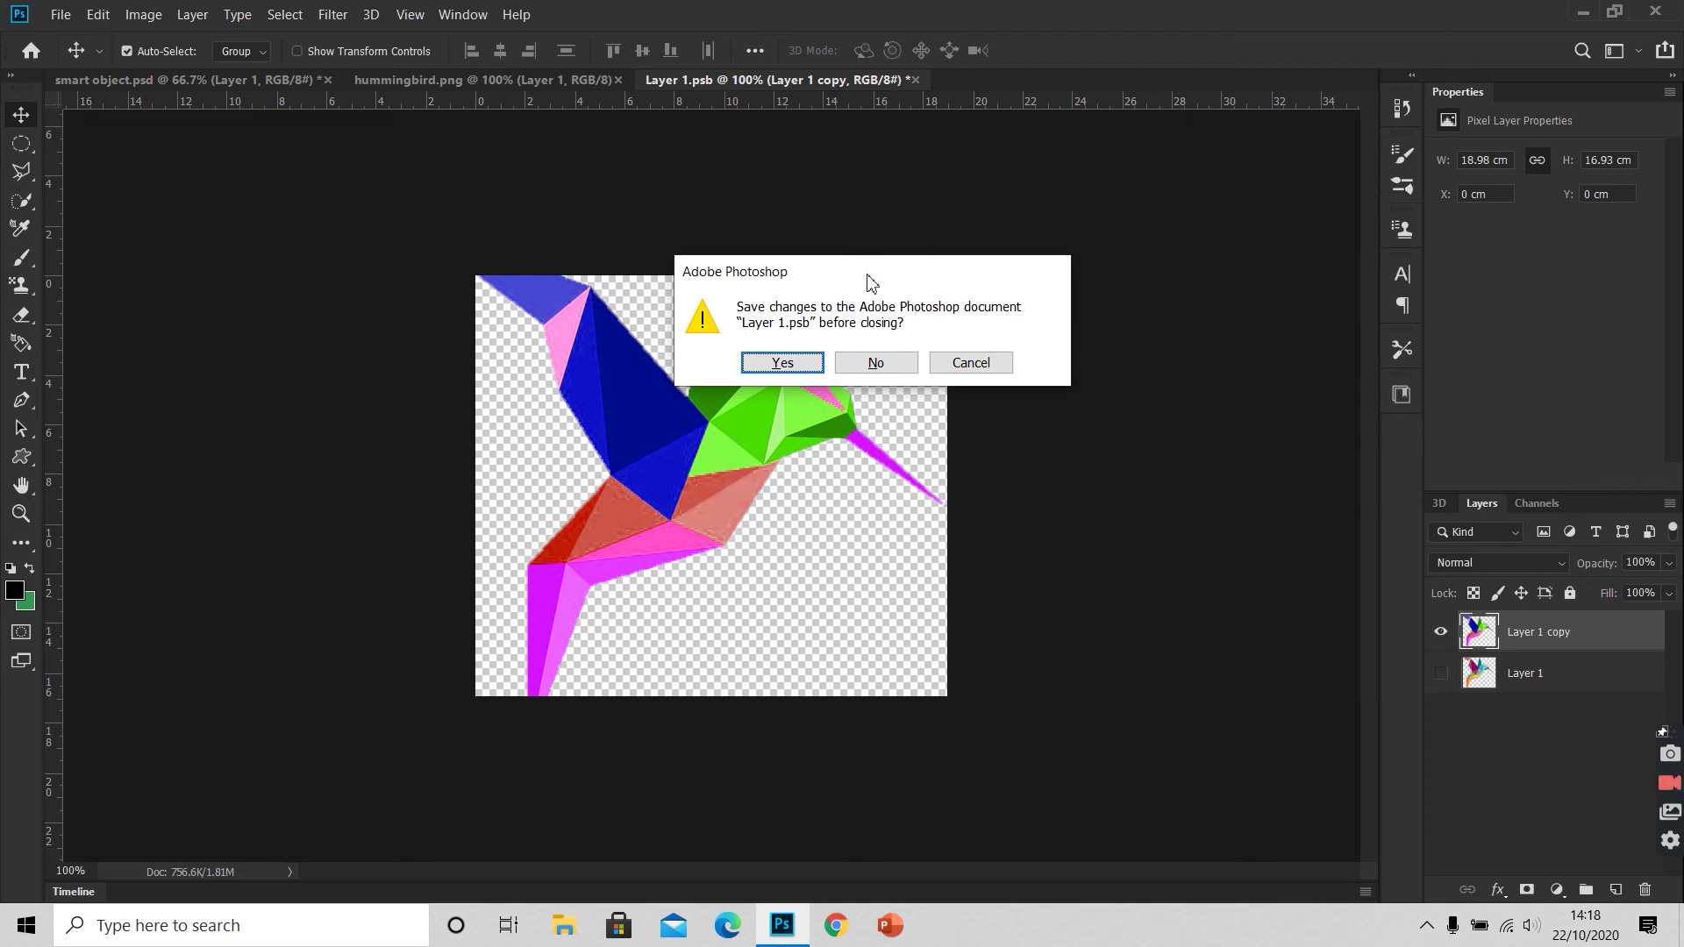
{"action": "left_click", "coordinate": [802, 365]}
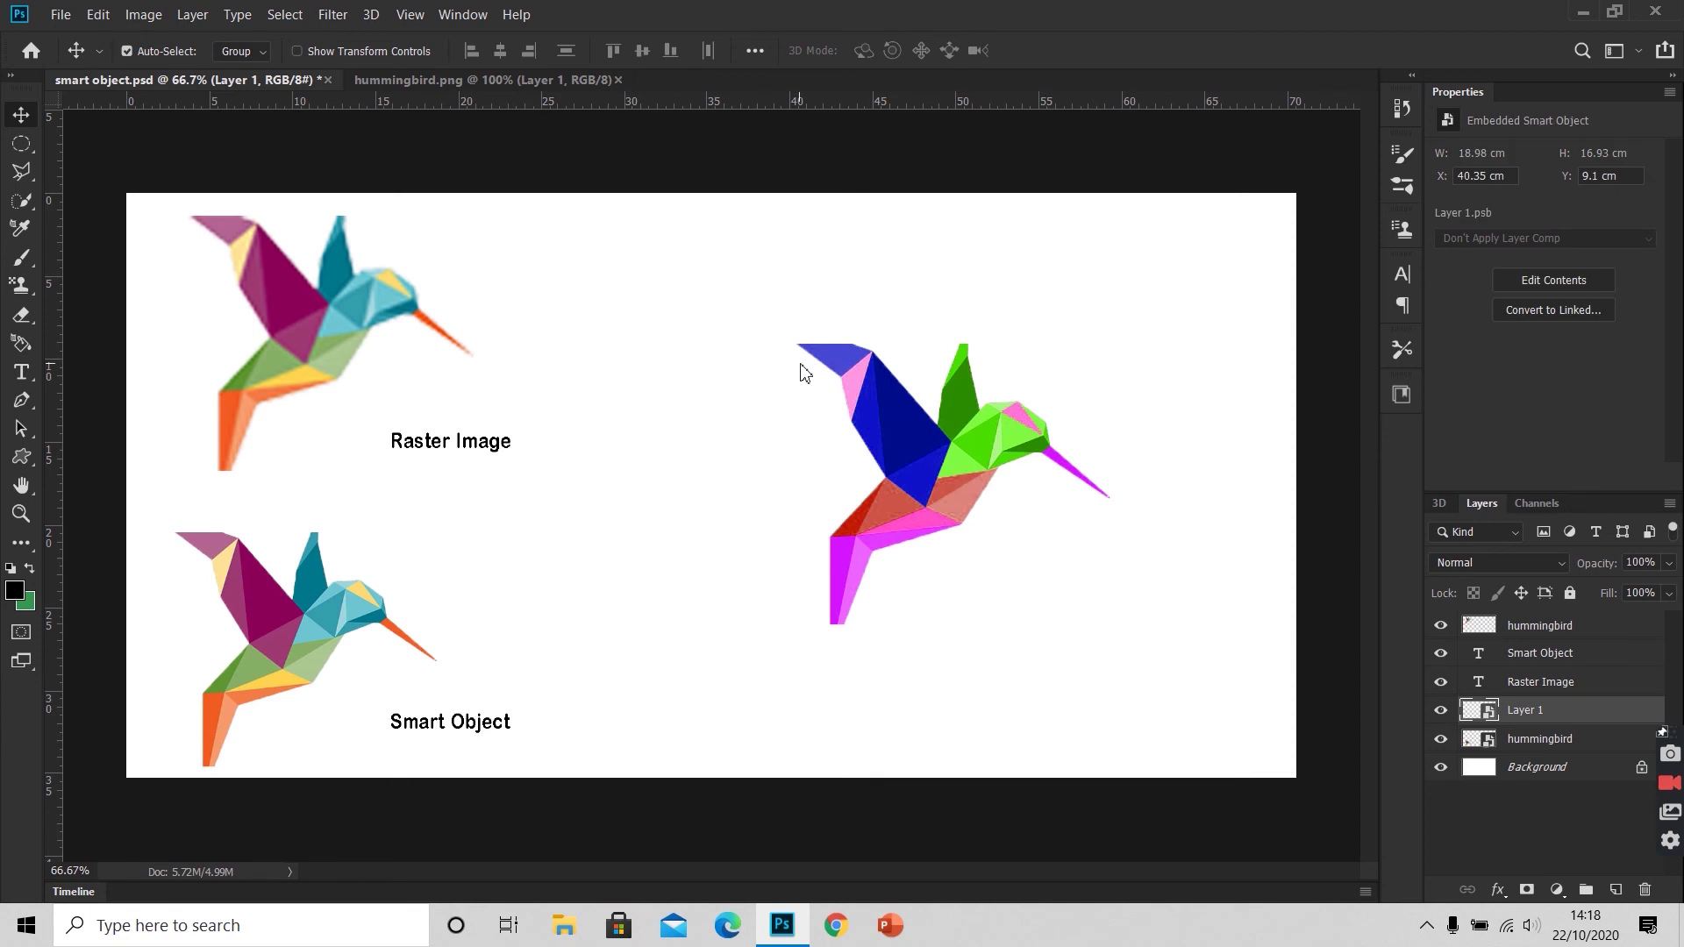